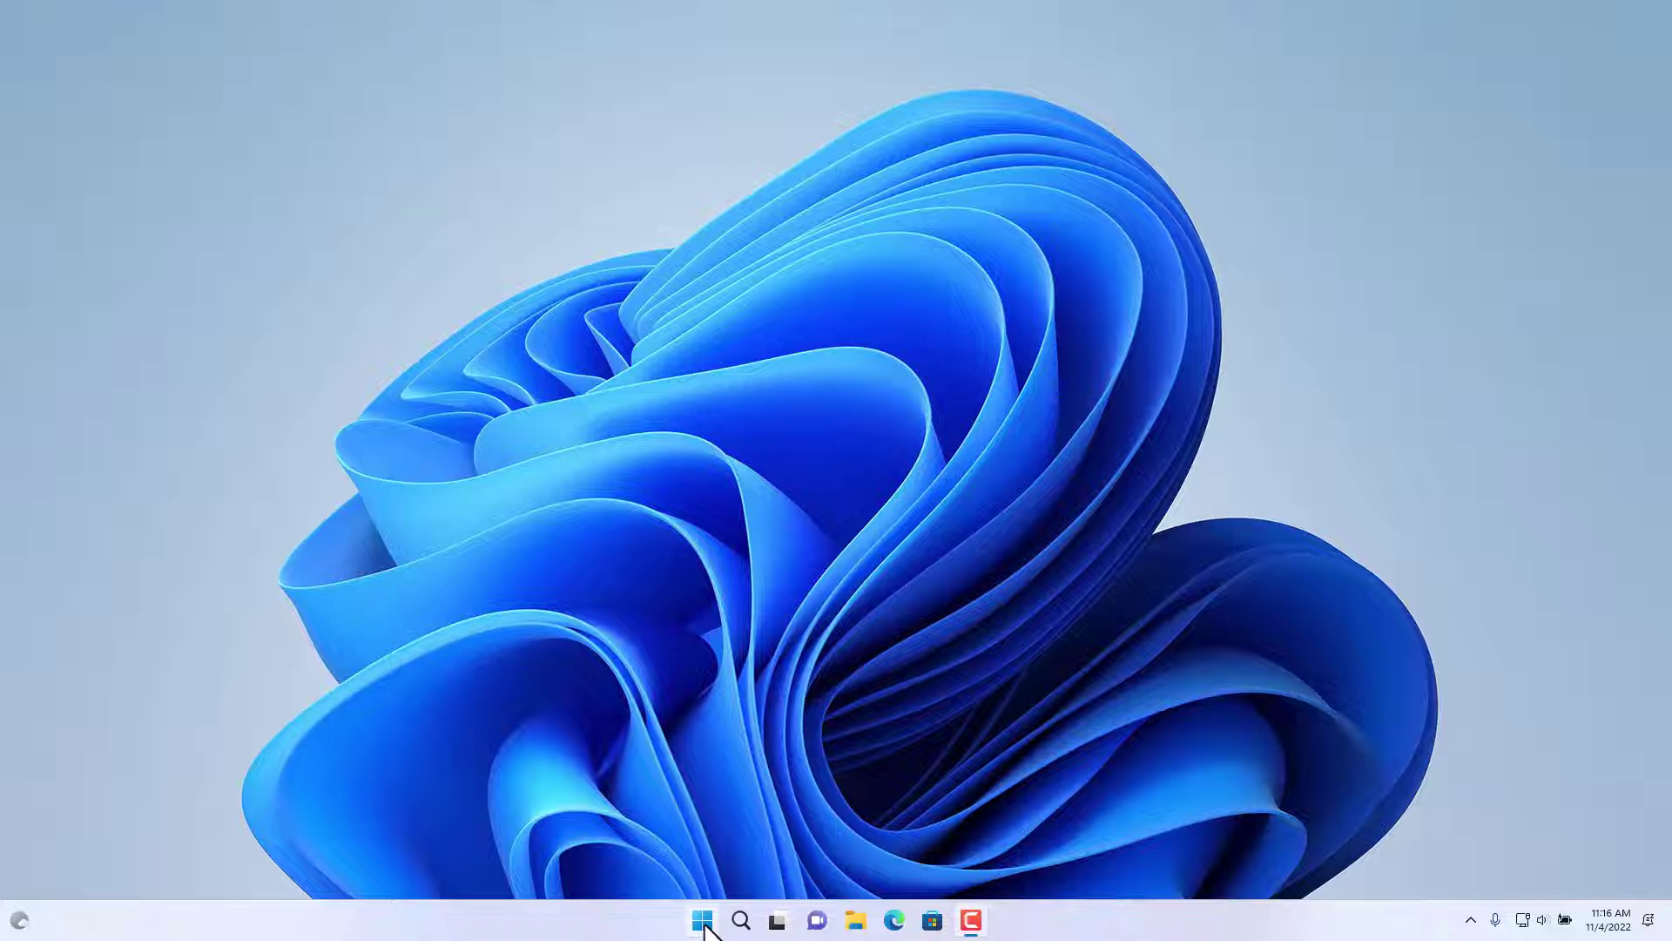
Open the Start menu to show the pinned apps and recommendations.
{"action": "left_click", "coordinate": [703, 921]}
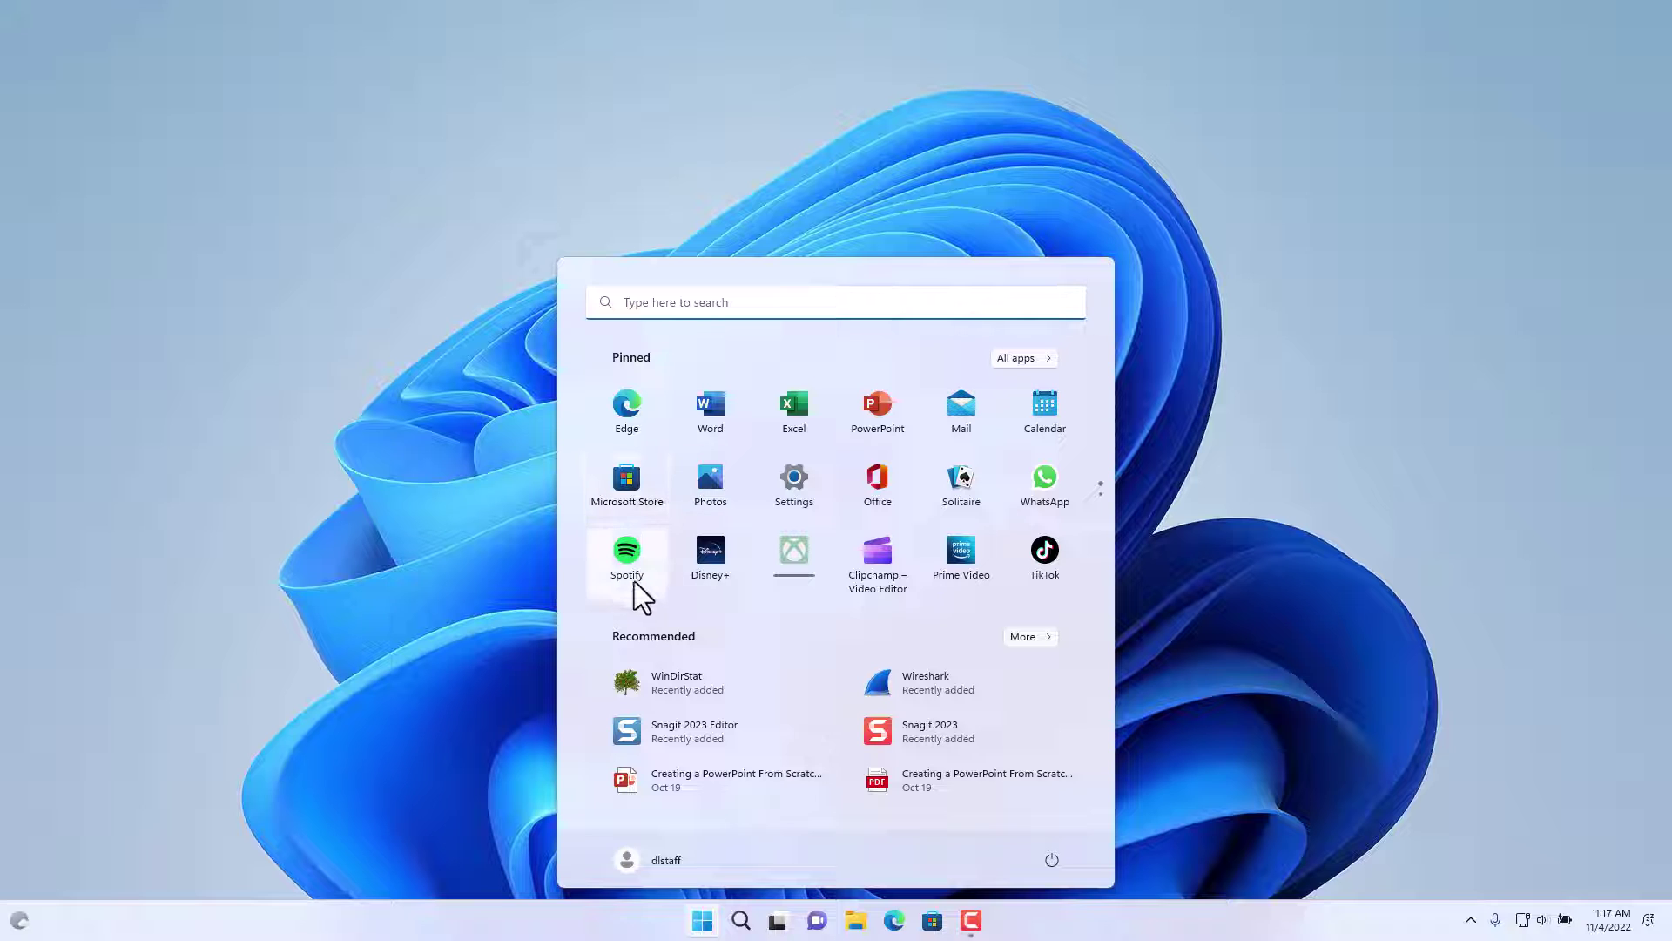
Unpin Spotify from the pinned apps, then start an app search.
{"action": "right_click", "coordinate": [628, 556]}
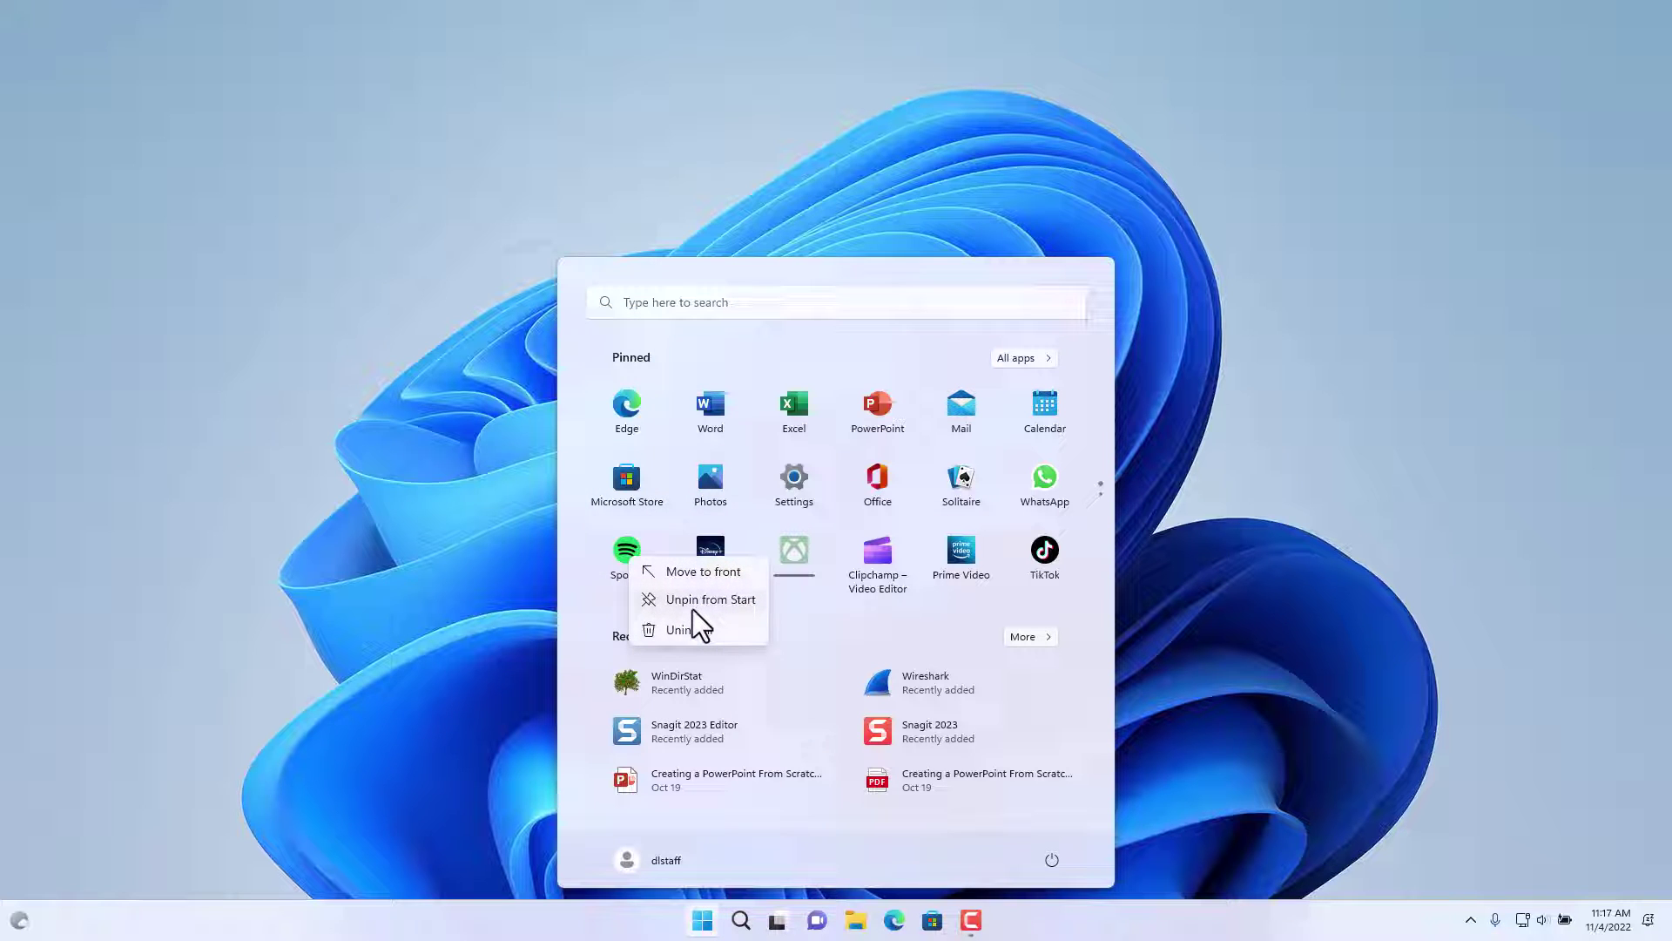
{"action": "left_click", "coordinate": [693, 609]}
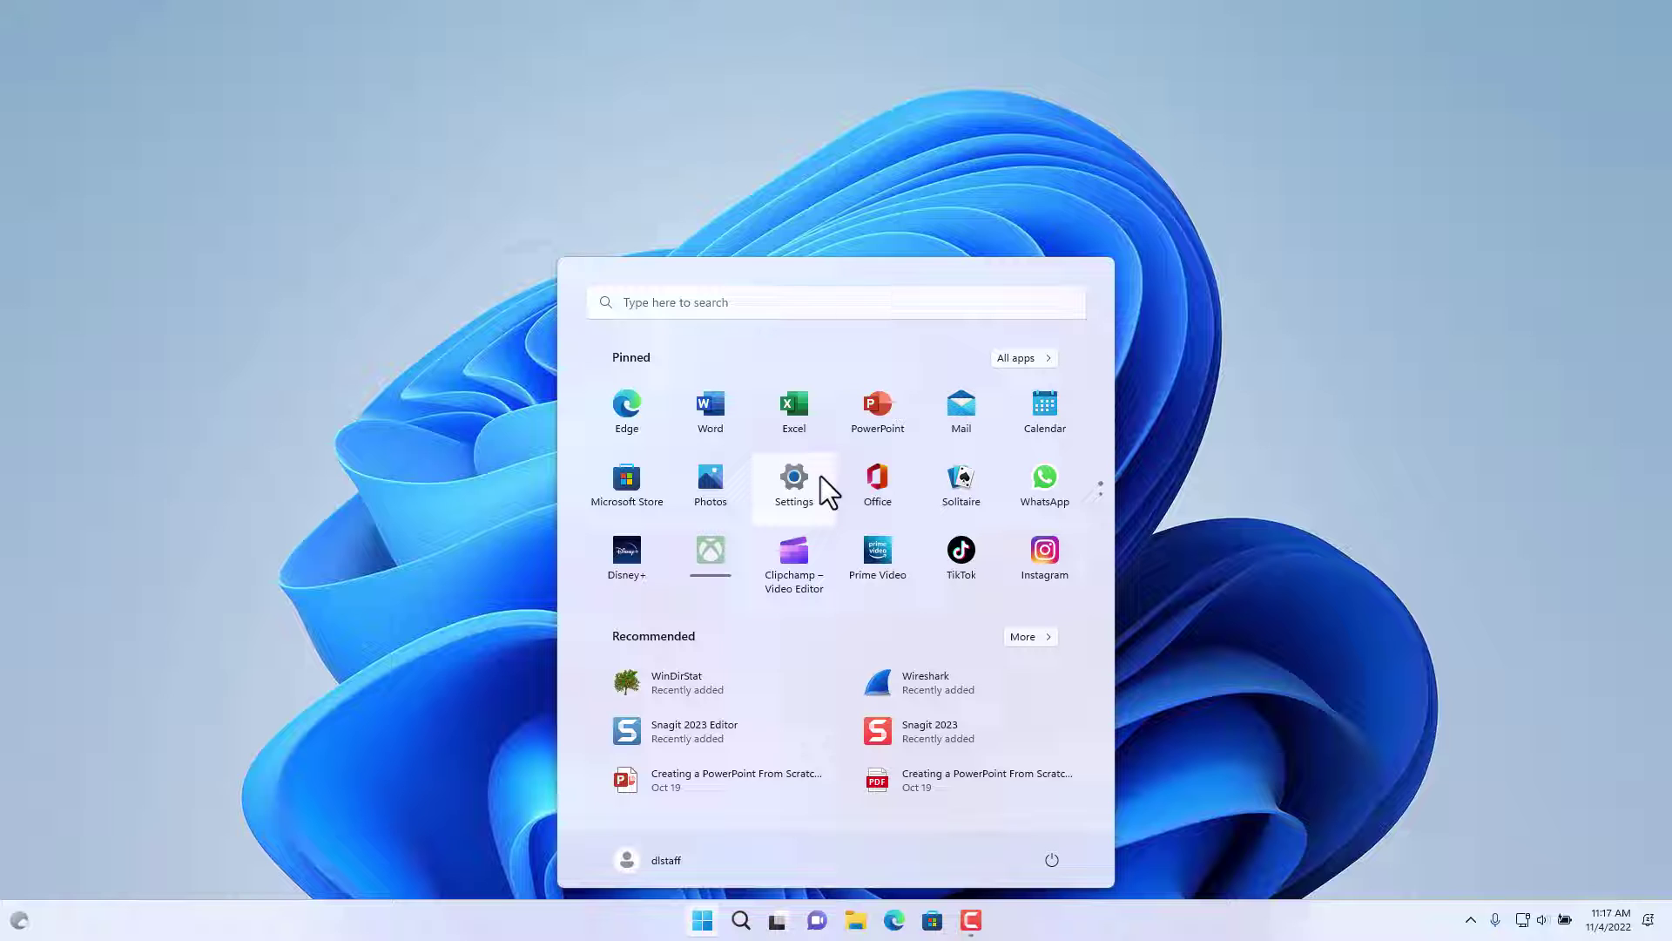
{"action": "left_click", "coordinate": [711, 305]}
Search 'powerpo' and unpin the PowerPoint best match from Start.
{"action": "type", "text": "powerpo"}
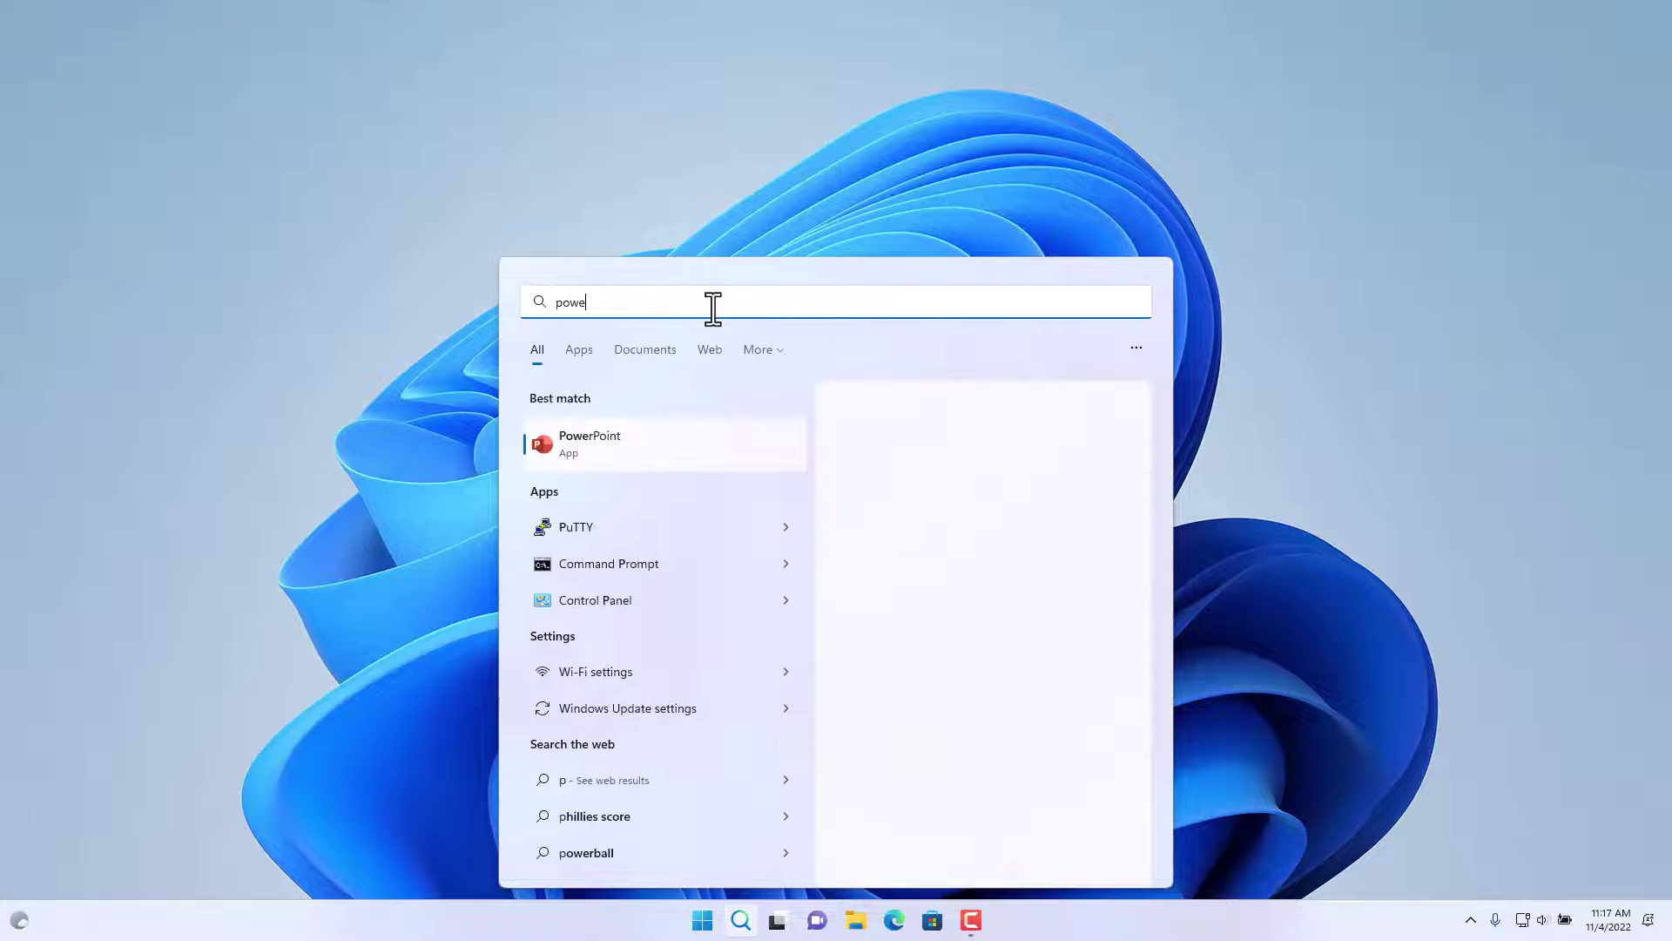
{"action": "right_click", "coordinate": [583, 444]}
{"action": "left_click", "coordinate": [677, 532]}
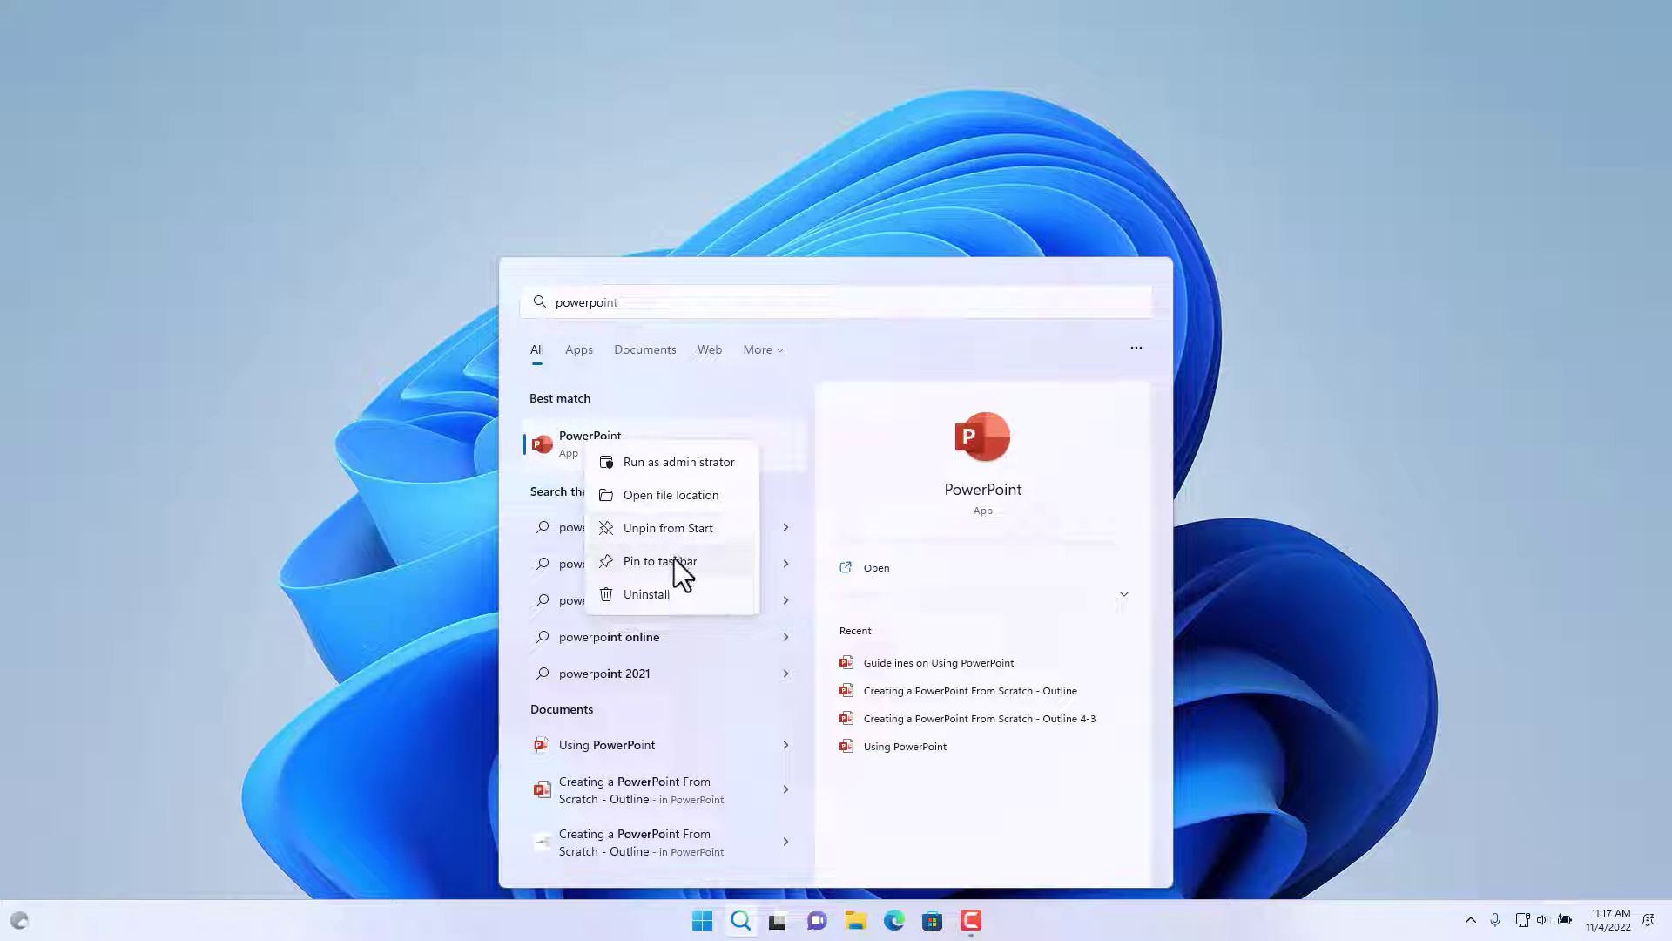
Pin PowerPoint back to Start and close the search panel.
{"action": "right_click", "coordinate": [989, 441]}
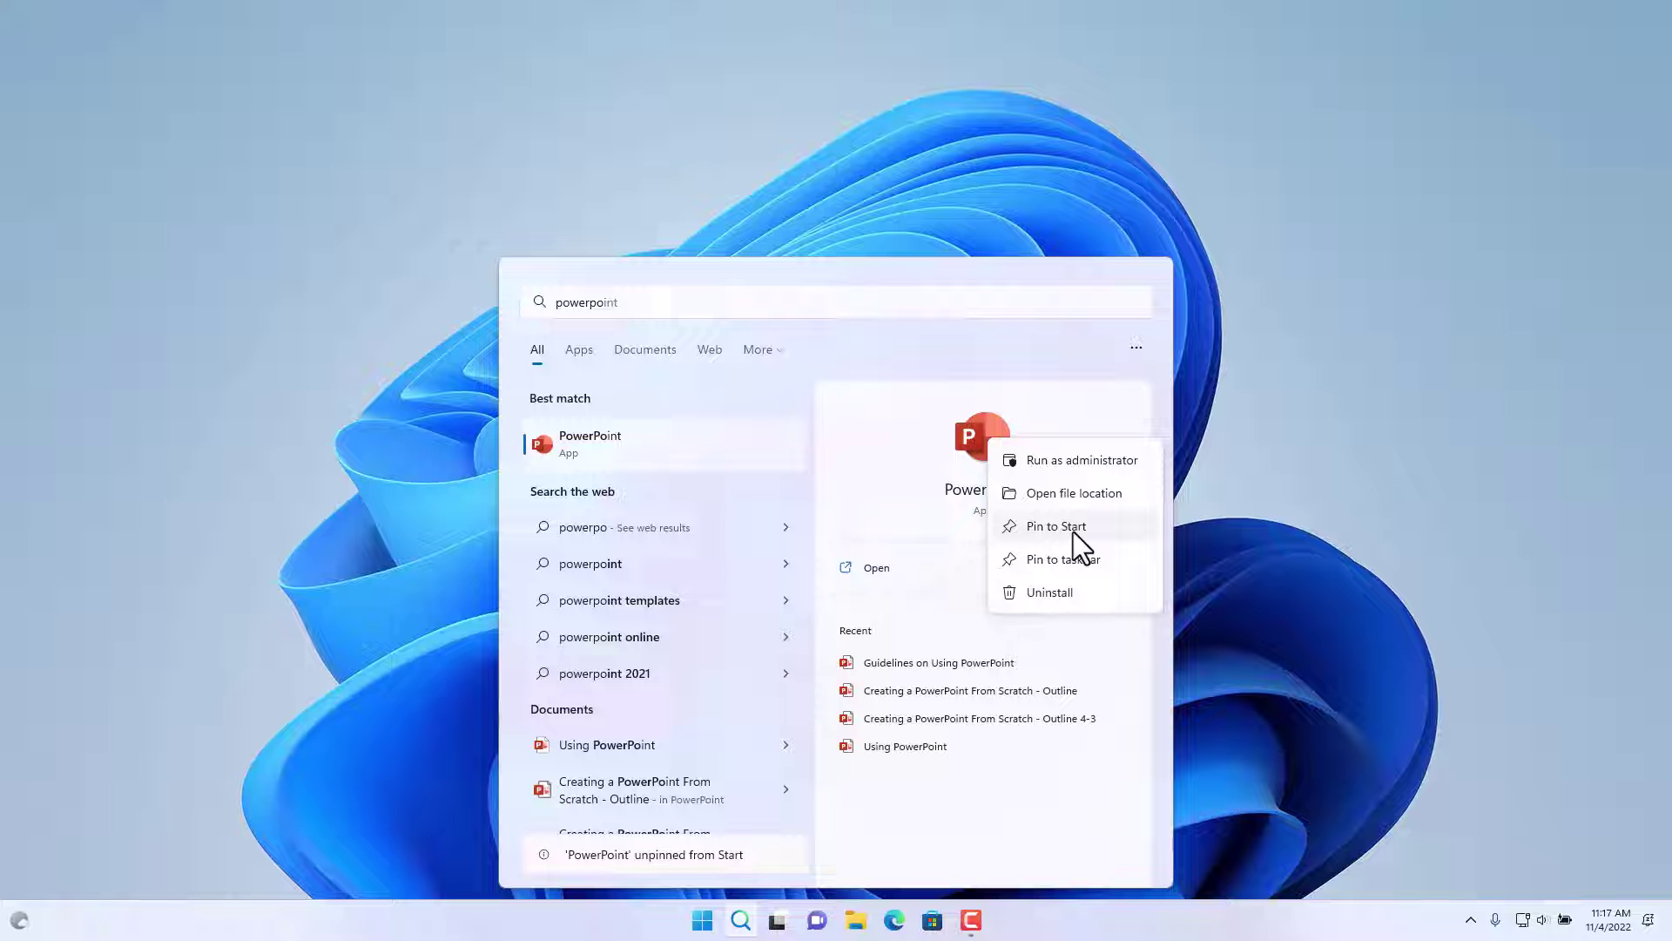
{"action": "left_click", "coordinate": [1072, 531]}
{"action": "left_click", "coordinate": [700, 924]}
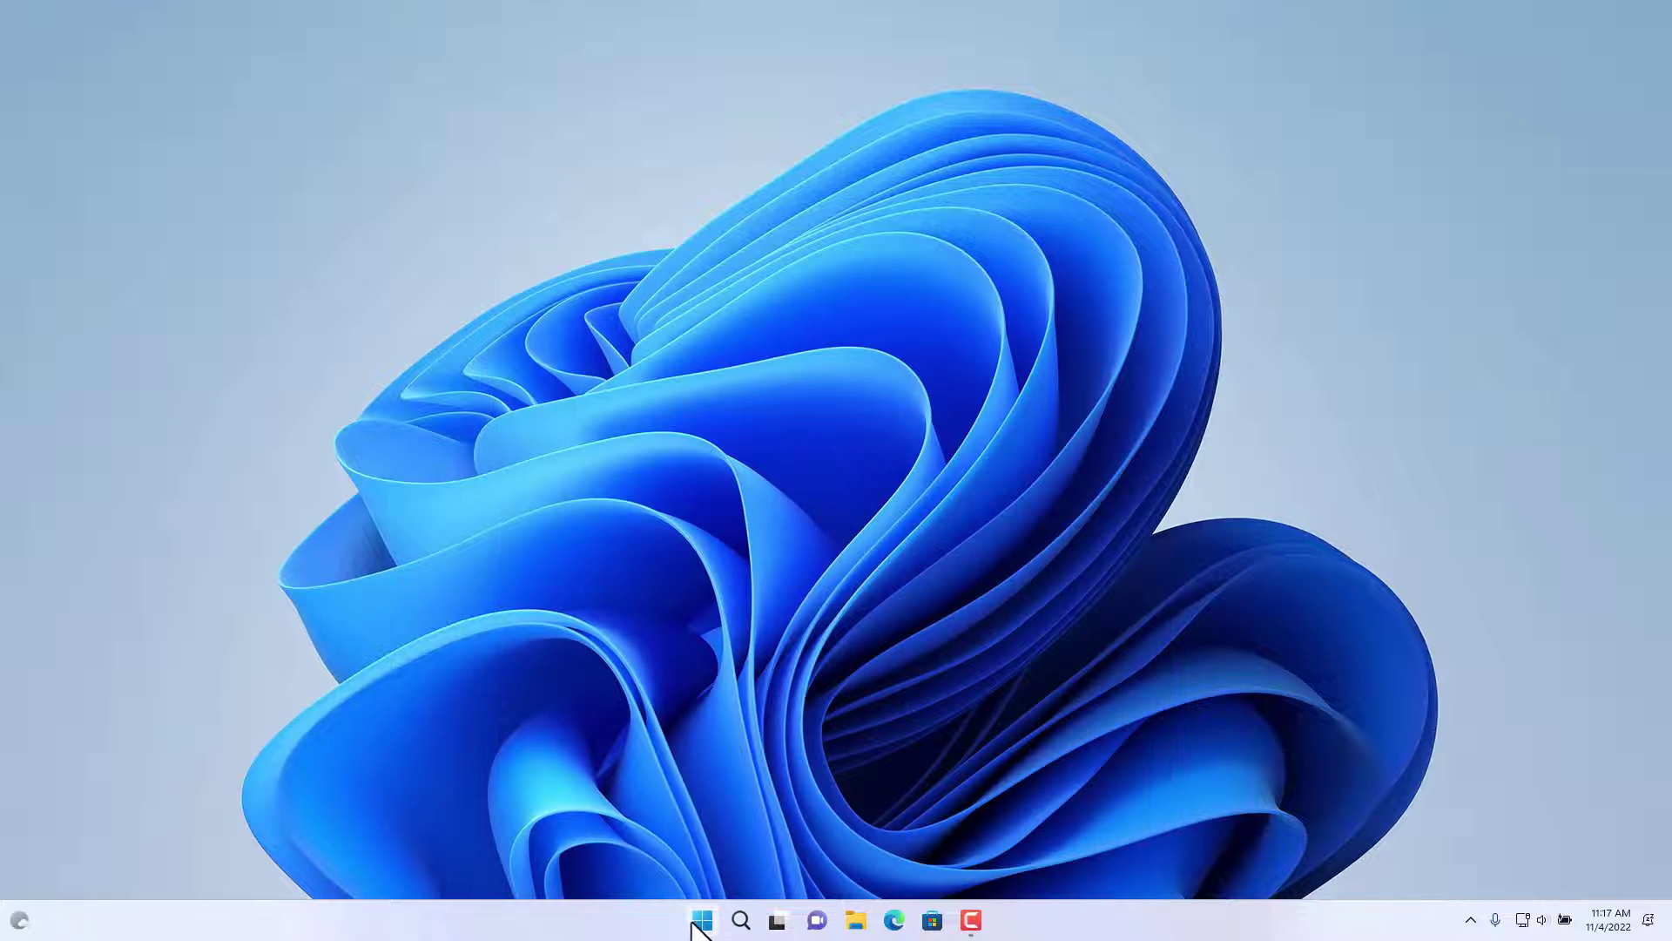
Move the PowerPoint tile from the second pinned page to the top row, right after Edge.
{"action": "left_click", "coordinate": [698, 925]}
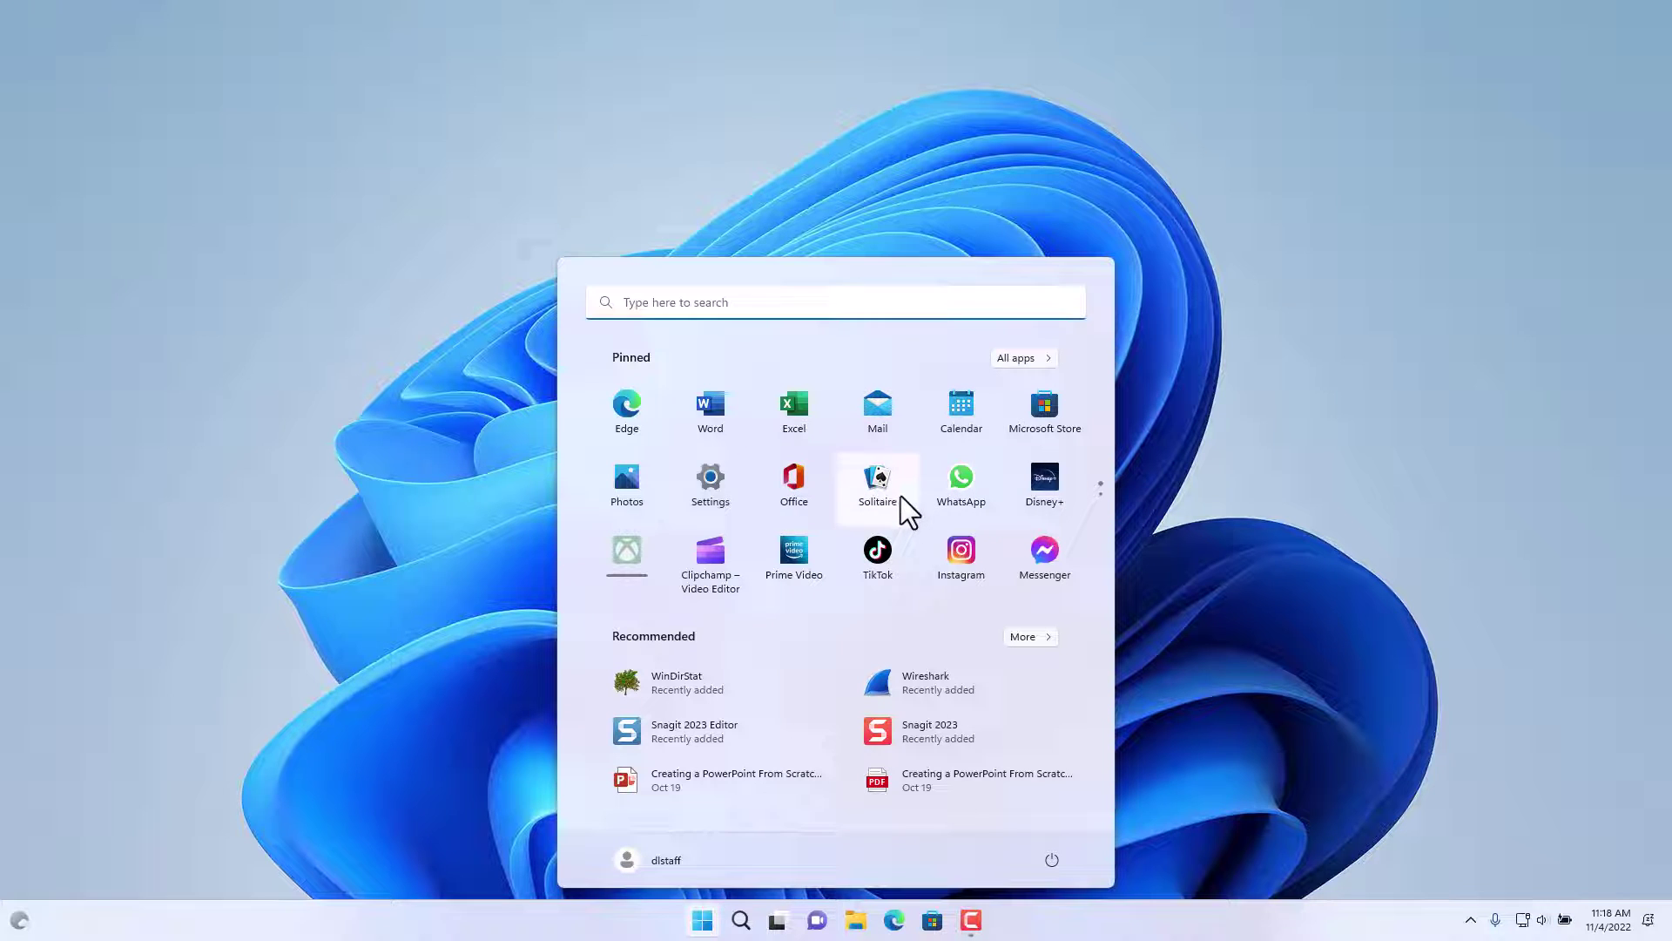
{"action": "scroll", "coordinate": [903, 497], "scroll_direction": "down", "scroll_amount": 1}
{"action": "scroll", "coordinate": [864, 501], "scroll_direction": "up", "scroll_amount": 1}
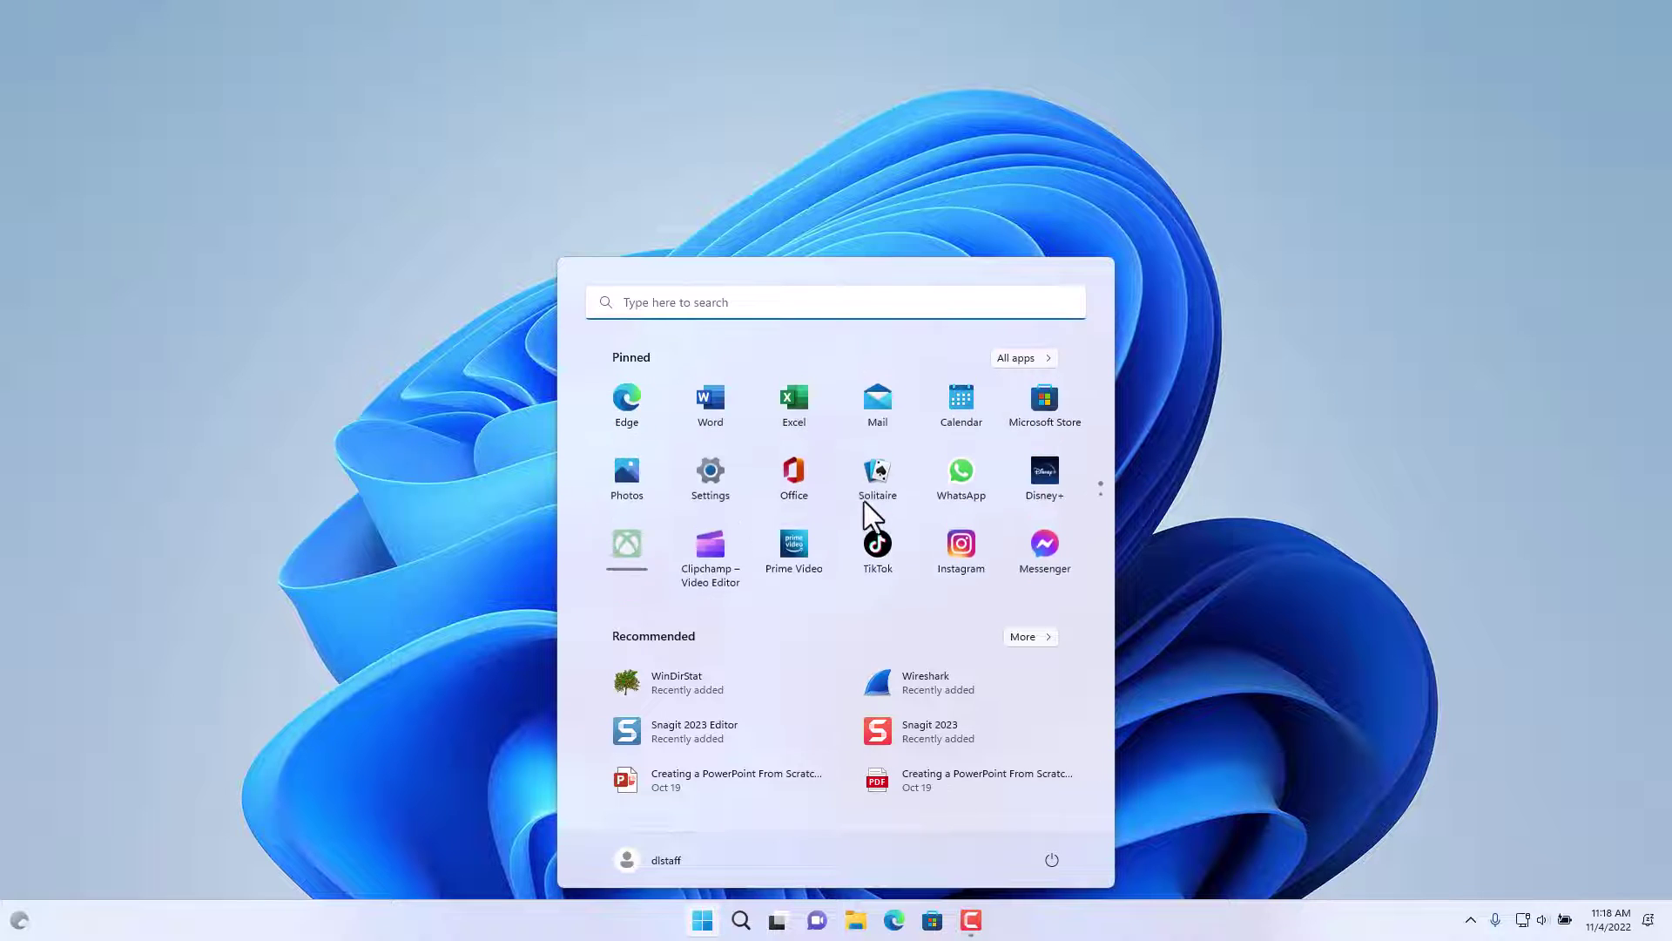
{"action": "scroll", "coordinate": [870, 485], "scroll_direction": "down", "scroll_amount": 1}
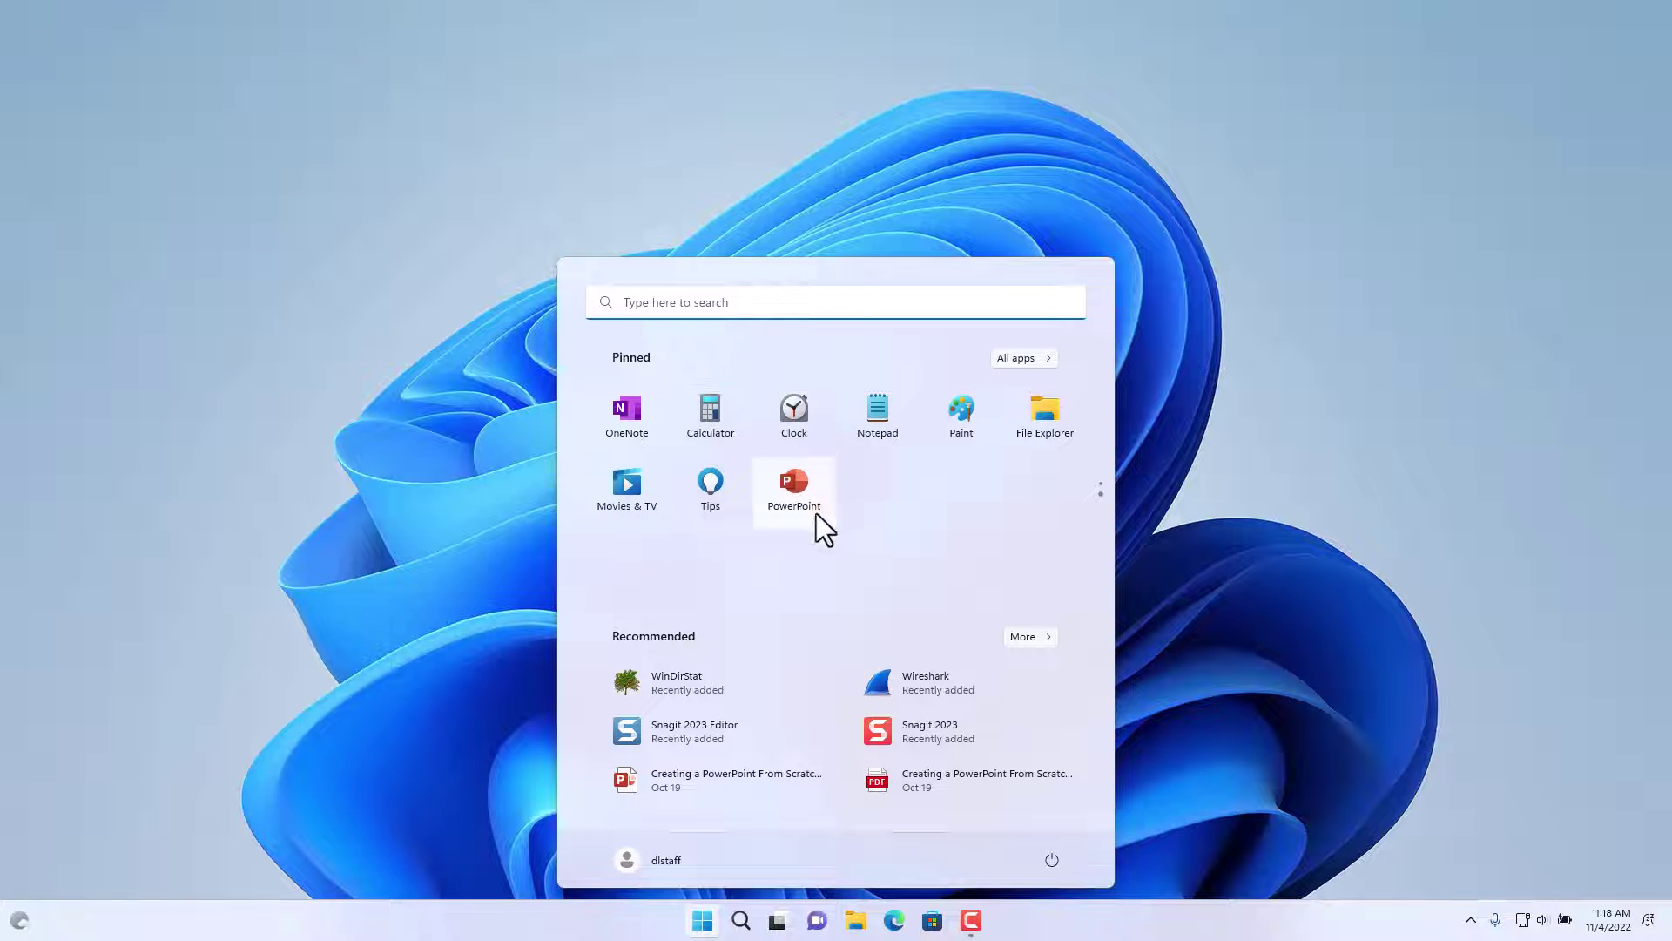
{"action": "scroll", "coordinate": [806, 531], "scroll_direction": "up", "scroll_amount": 1}
{"action": "scroll", "coordinate": [795, 549], "scroll_direction": "down", "scroll_amount": 1}
{"action": "left_click_drag", "start_coordinate": [801, 485], "coordinate": [703, 385]}
{"action": "mouse_move", "coordinate": [602, 402]}
{"action": "left_mouse_down"}
{"action": "mouse_move", "coordinate": [610, 362]}
{"action": "mouse_move", "coordinate": [644, 428]}
{"action": "mouse_move", "coordinate": [702, 419]}
{"action": "mouse_move", "coordinate": [620, 418]}
{"action": "left_mouse_up"}
{"action": "scroll", "coordinate": [758, 532], "scroll_direction": "up", "scroll_amount": 2}
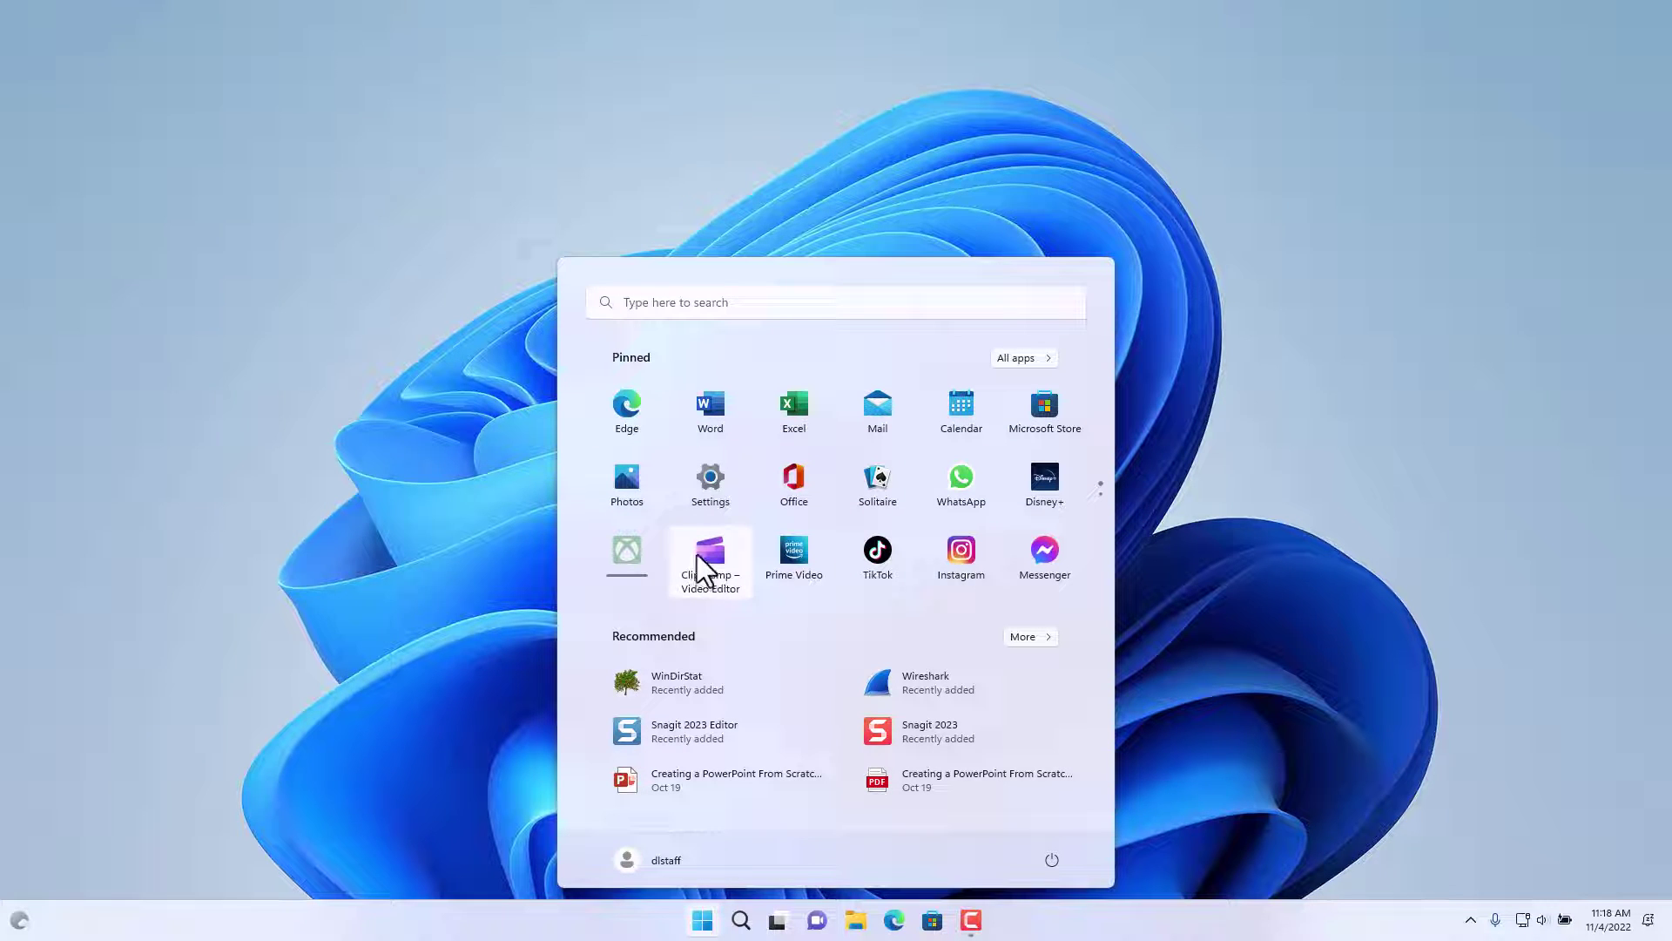
{"action": "scroll", "coordinate": [697, 561], "scroll_direction": "down", "scroll_amount": 1}
{"action": "left_click_drag", "start_coordinate": [623, 416], "coordinate": [689, 416]}
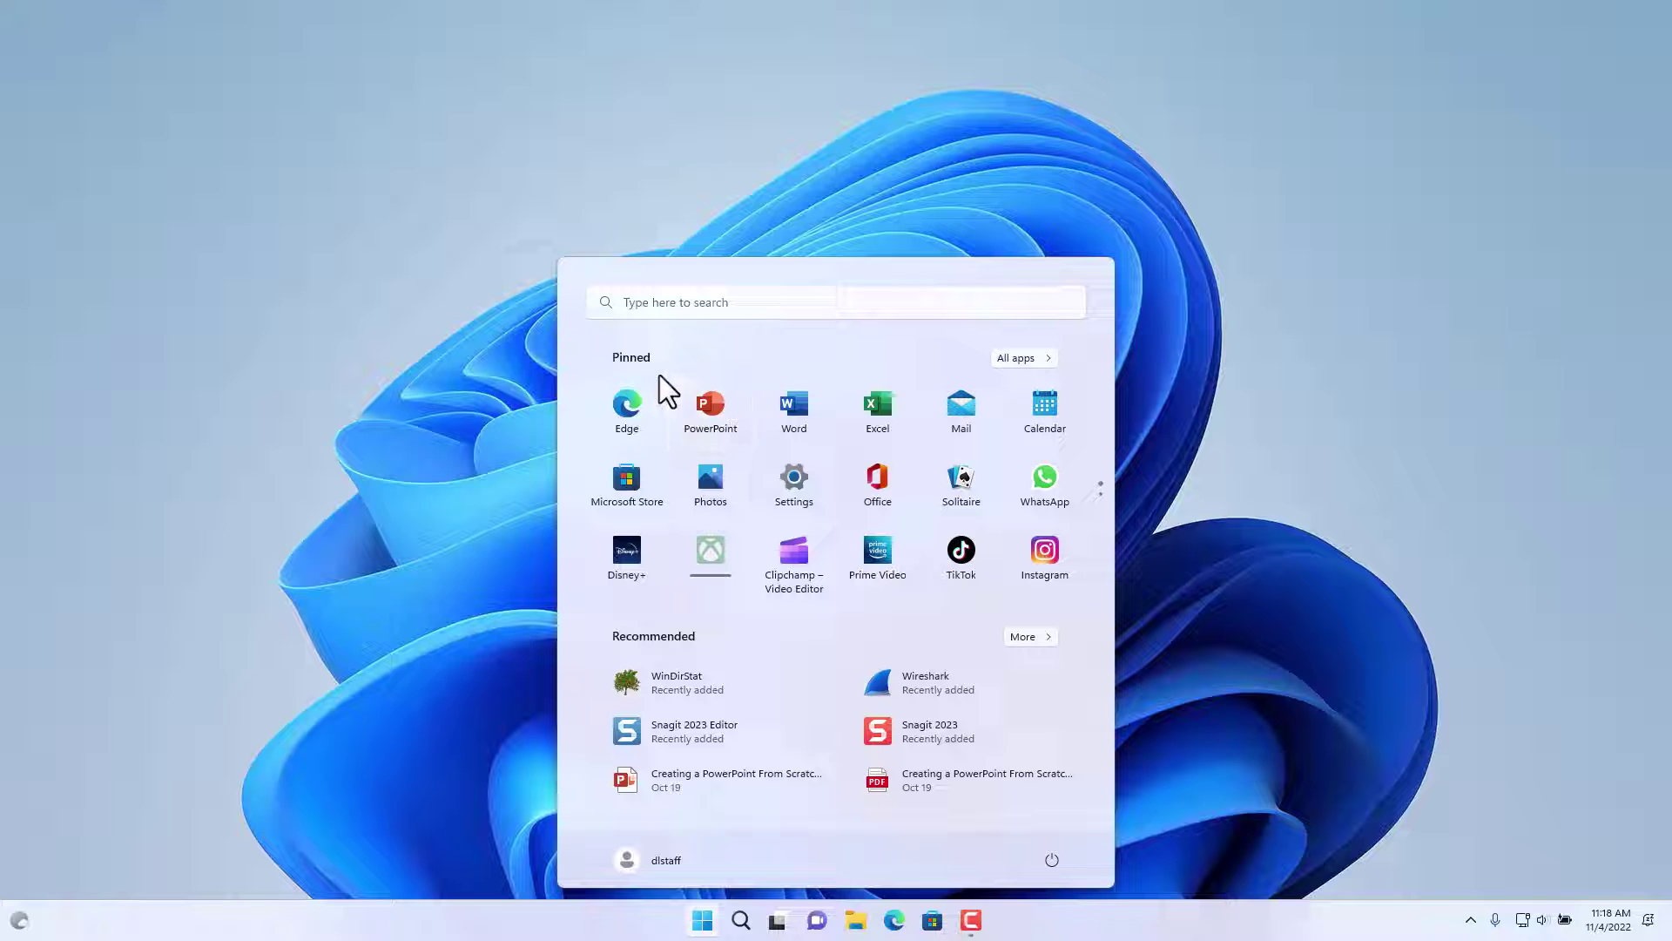
Show the All apps list and scroll down to the TechSmith folder.
{"action": "left_click", "coordinate": [1018, 361]}
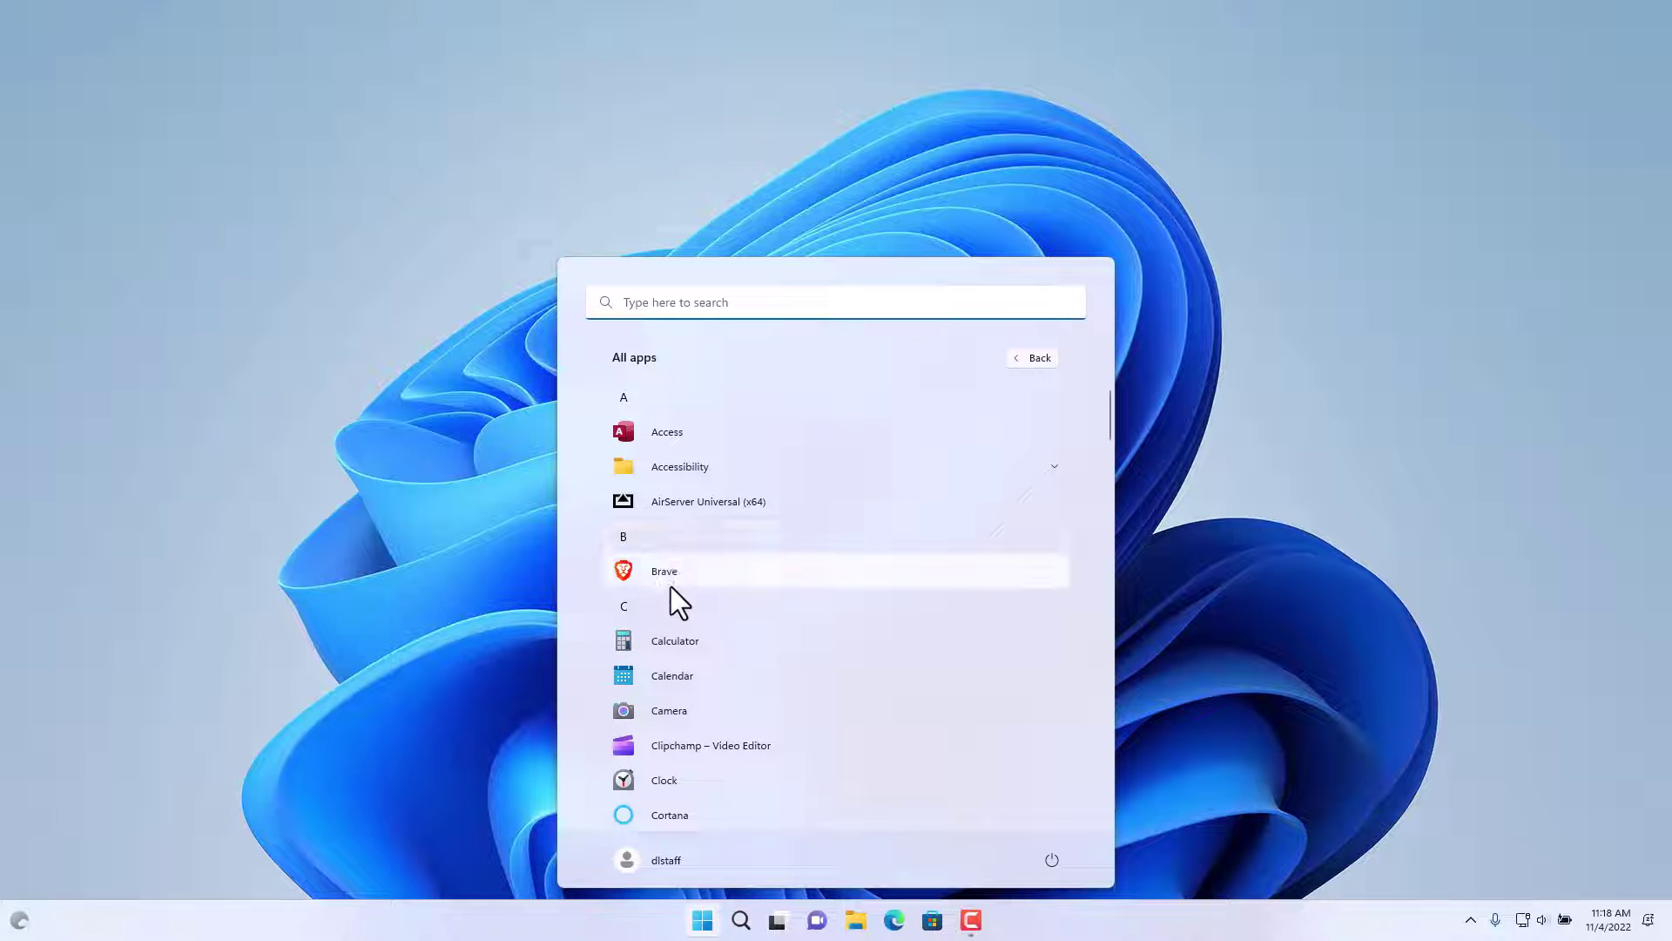
{"action": "scroll", "coordinate": [673, 592], "scroll_direction": "down", "scroll_amount": 4}
{"action": "scroll", "coordinate": [685, 595], "scroll_direction": "down", "scroll_amount": 7}
{"action": "scroll", "coordinate": [729, 611], "scroll_direction": "down", "scroll_amount": 4}
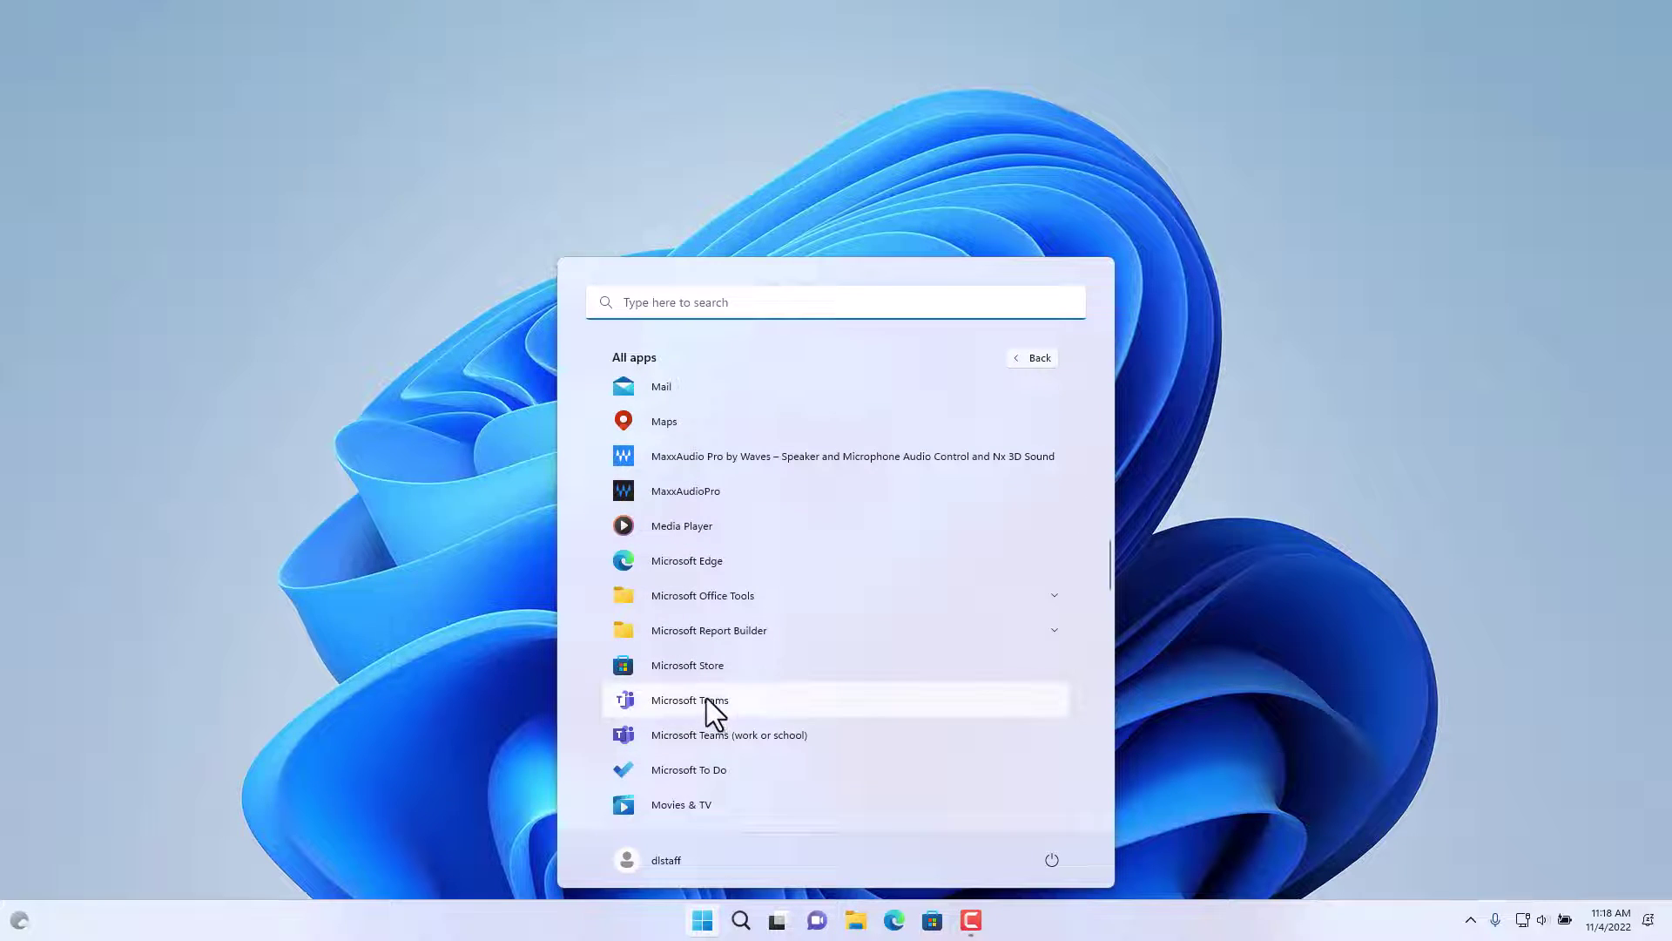
{"action": "scroll", "coordinate": [706, 707], "scroll_direction": "down", "scroll_amount": 5}
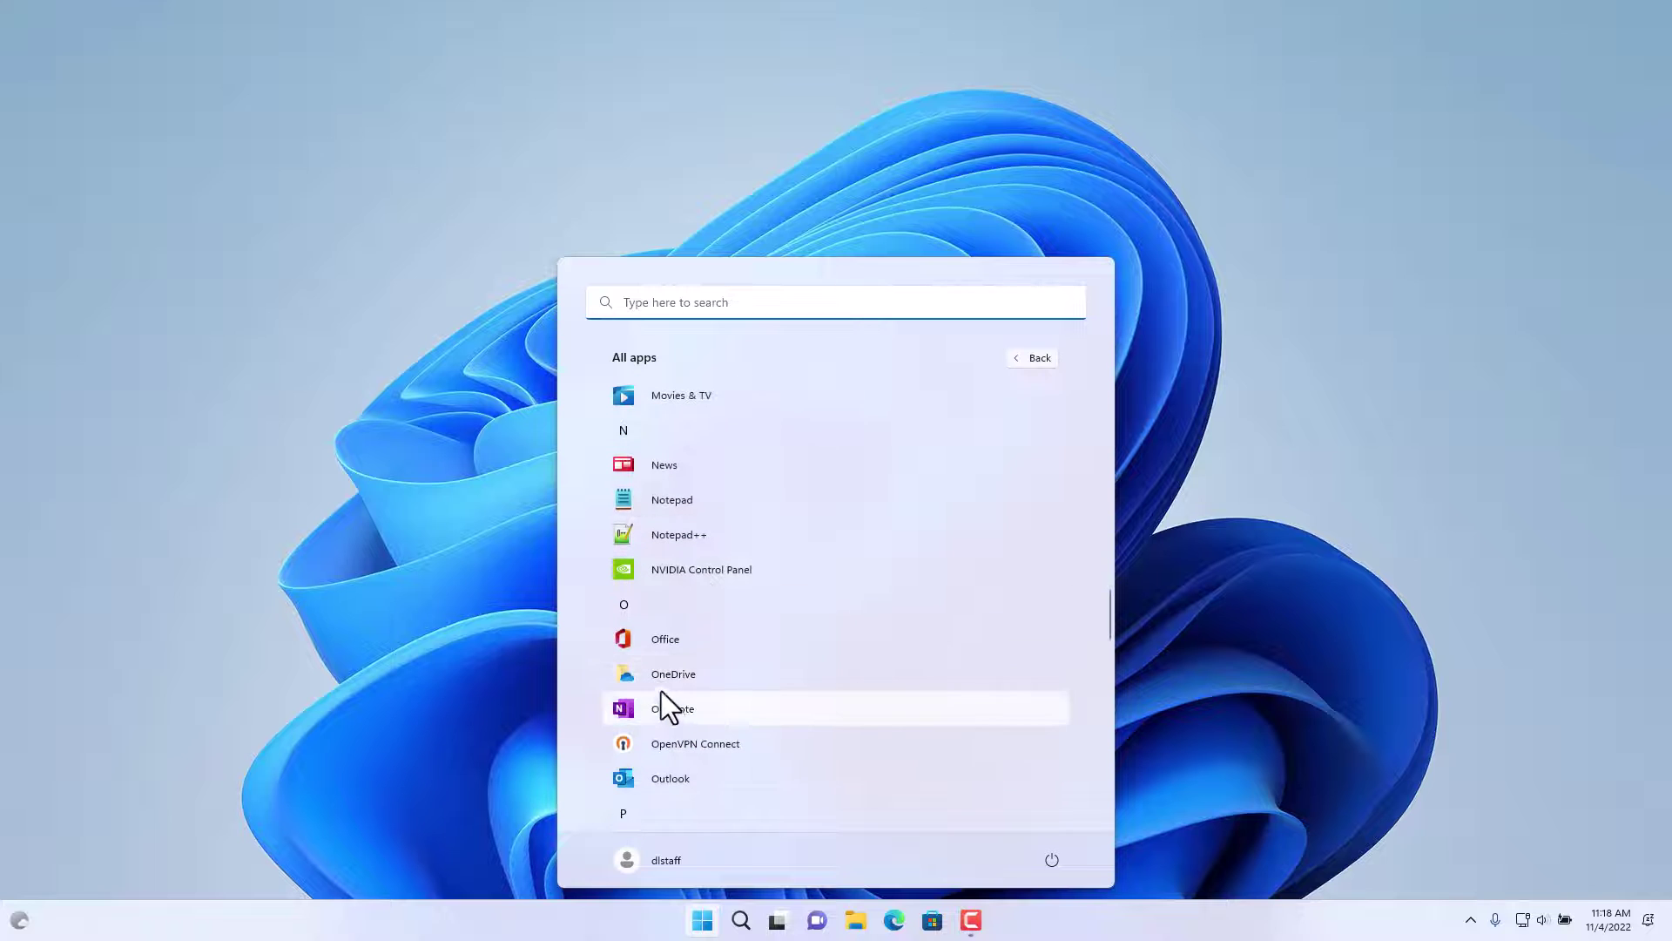
{"action": "scroll", "coordinate": [716, 710], "scroll_direction": "down", "scroll_amount": 3}
{"action": "scroll", "coordinate": [674, 722], "scroll_direction": "down", "scroll_amount": 5}
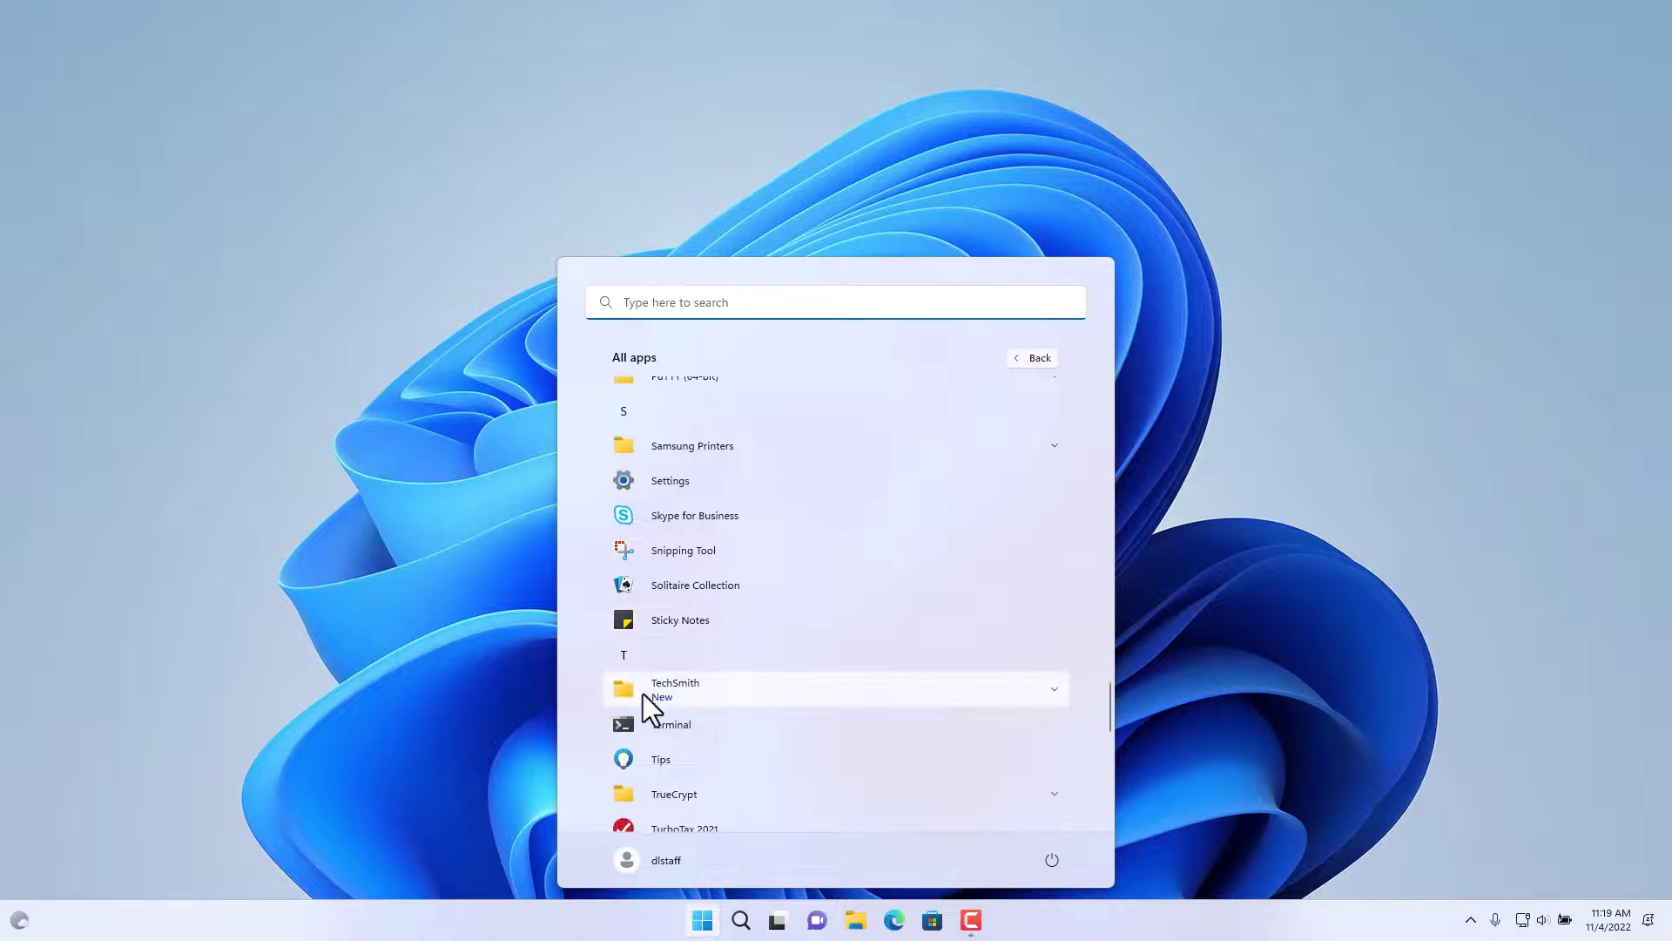
Expand the TechSmith folder, then collapse it again.
{"action": "left_click", "coordinate": [636, 691]}
{"action": "scroll", "coordinate": [702, 722], "scroll_direction": "down", "scroll_amount": 1}
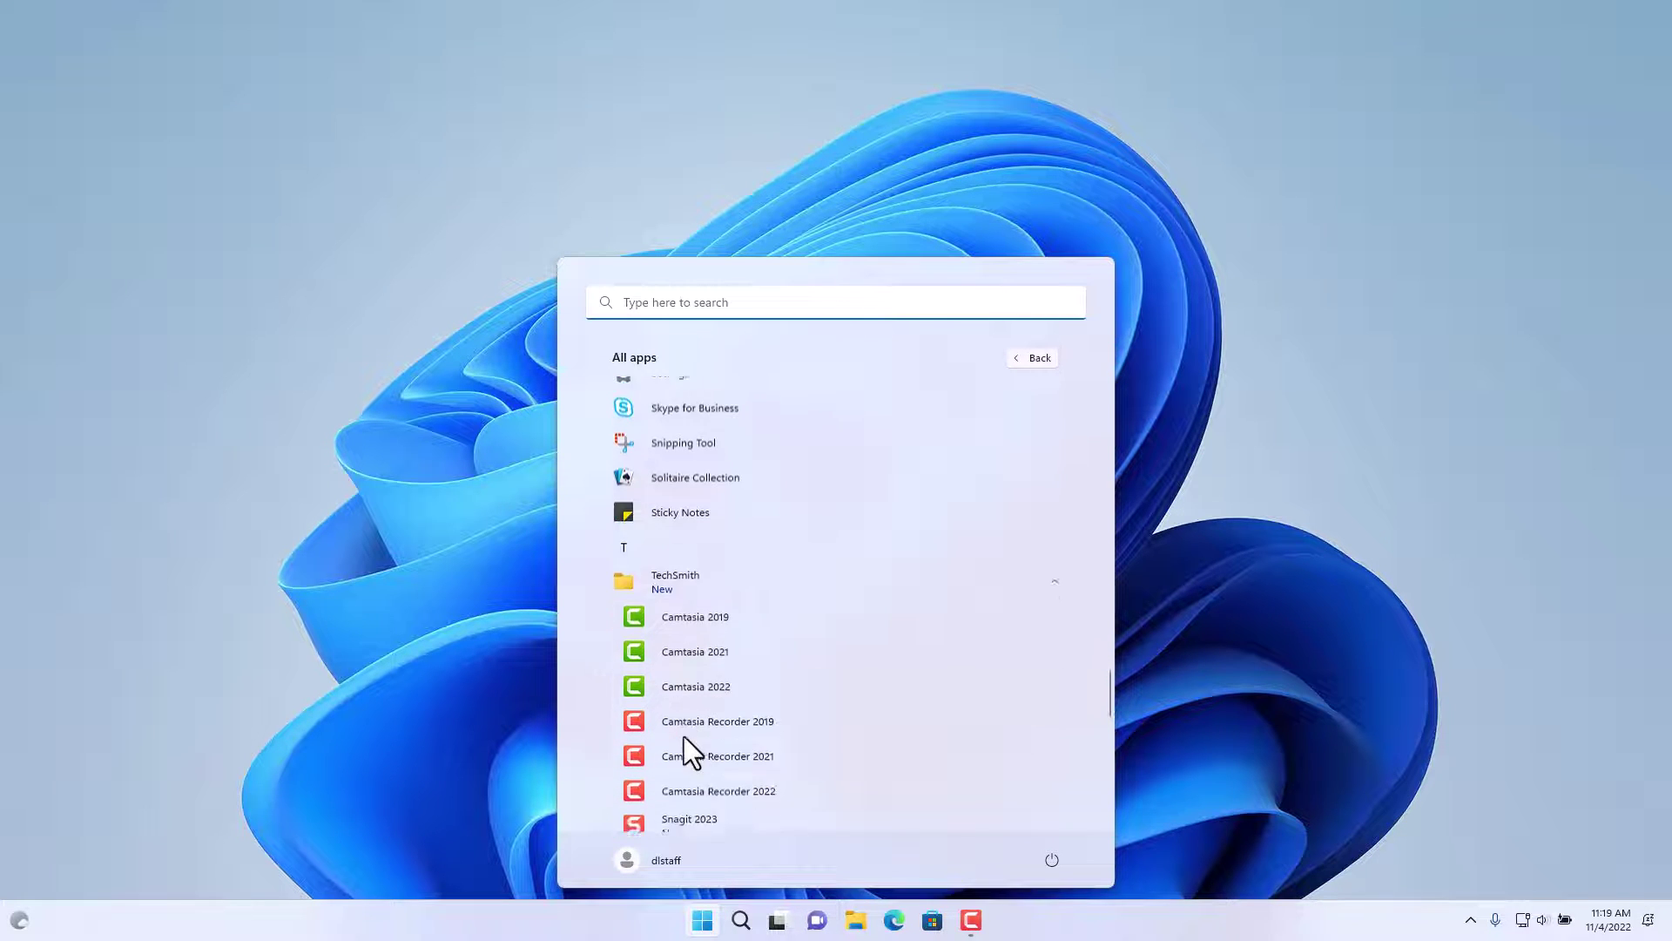
{"action": "scroll", "coordinate": [801, 641], "scroll_direction": "down", "scroll_amount": 2}
{"action": "scroll", "coordinate": [689, 670], "scroll_direction": "up", "scroll_amount": 3}
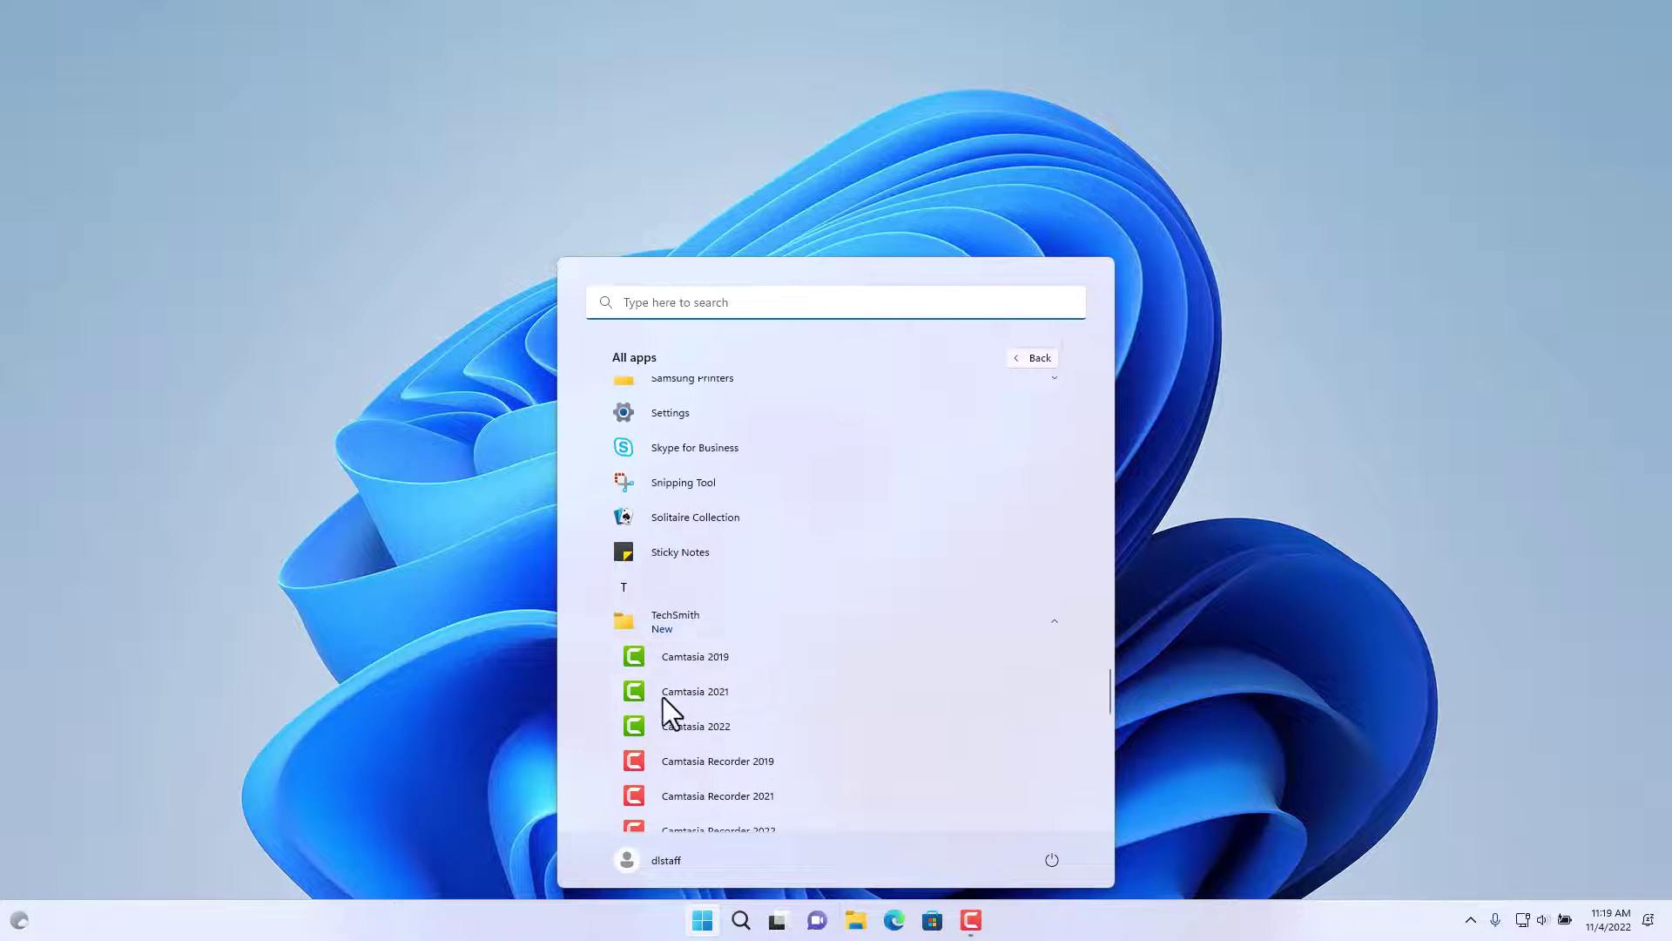
{"action": "left_click", "coordinate": [668, 621]}
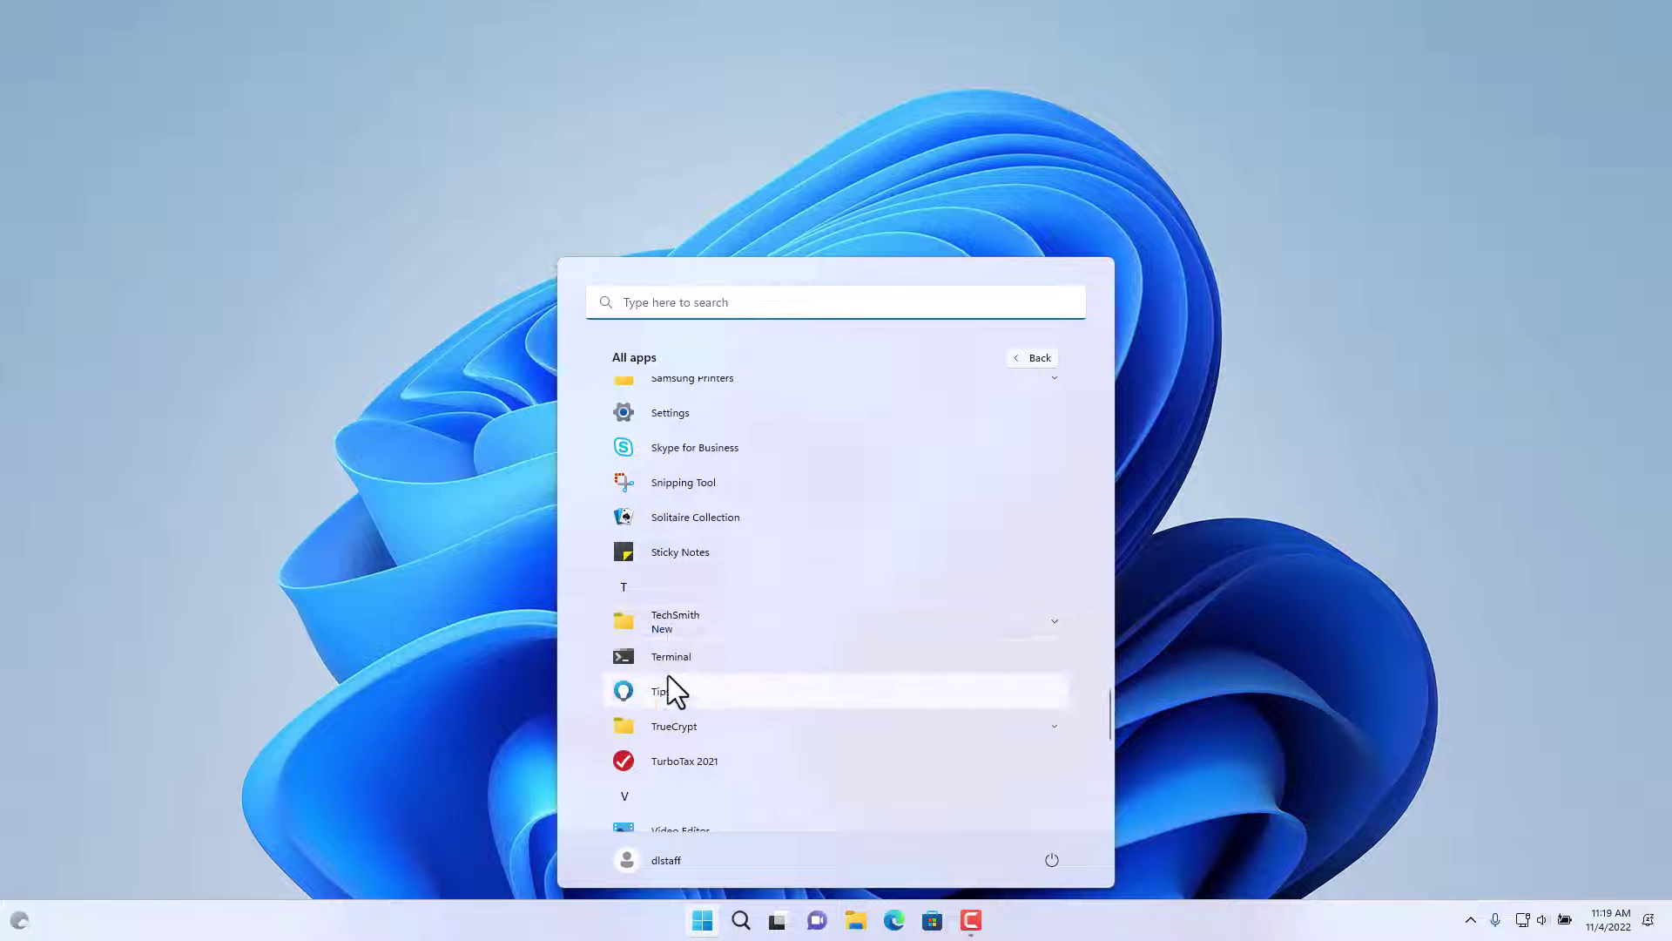
{"action": "scroll", "coordinate": [749, 666], "scroll_direction": "up", "scroll_amount": 10}
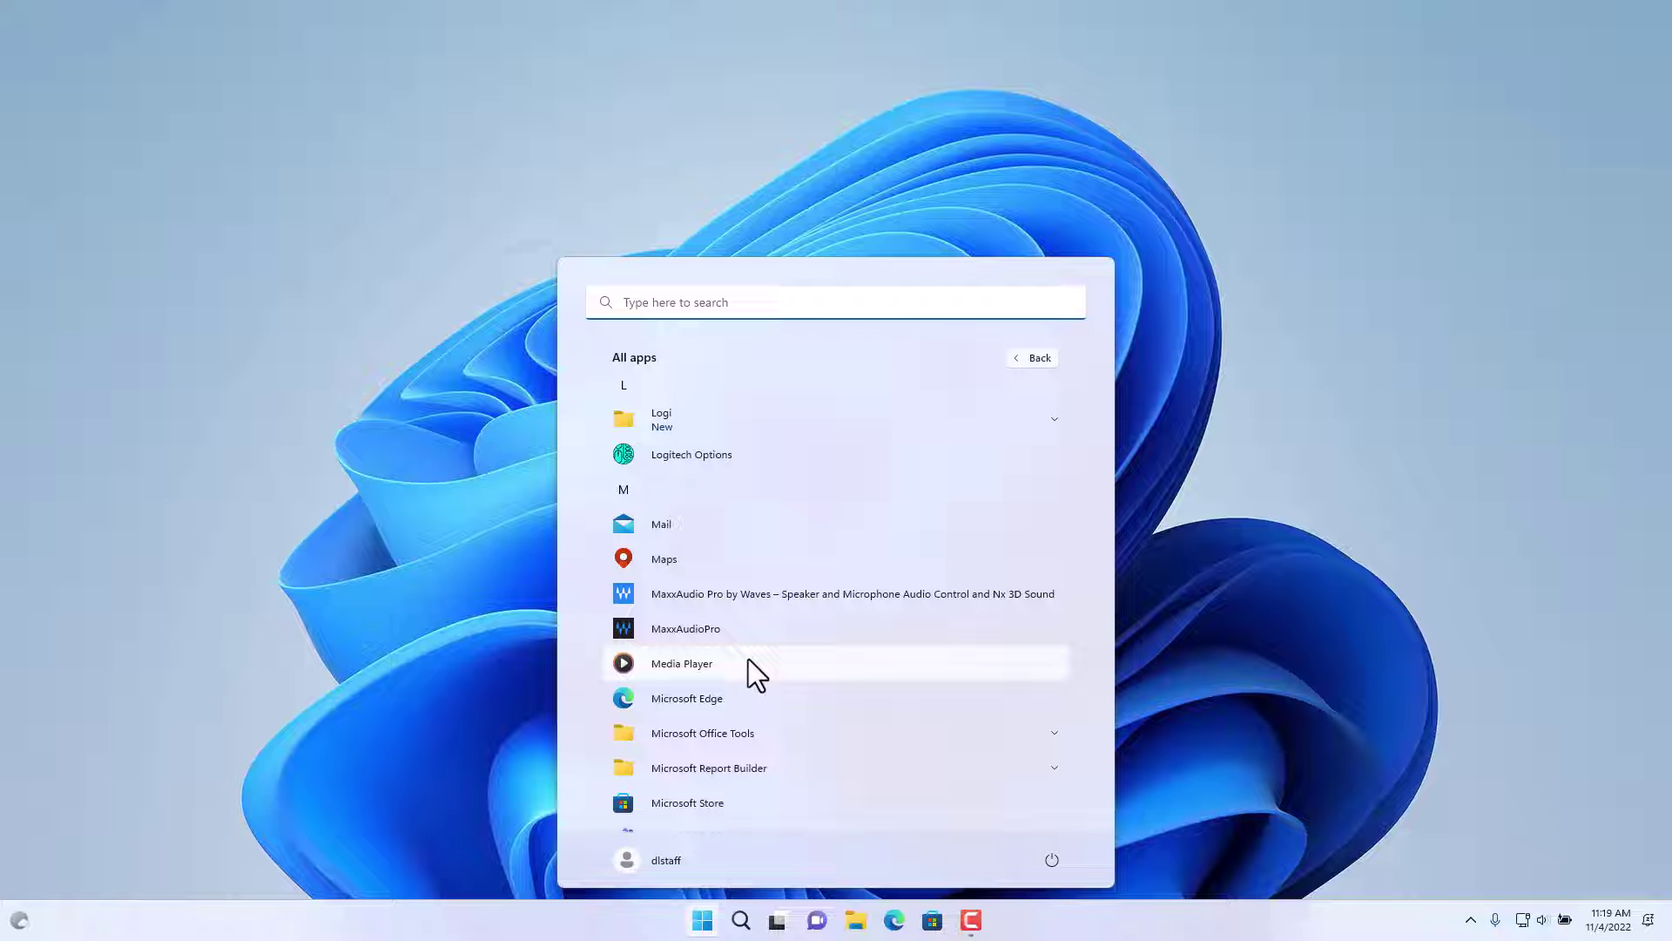
{"action": "scroll", "coordinate": [784, 523], "scroll_direction": "up", "scroll_amount": 2}
Remove the 'Creating a PowerPoint From Scratch' presentation from the Recommended list.
{"action": "left_click", "coordinate": [1034, 357]}
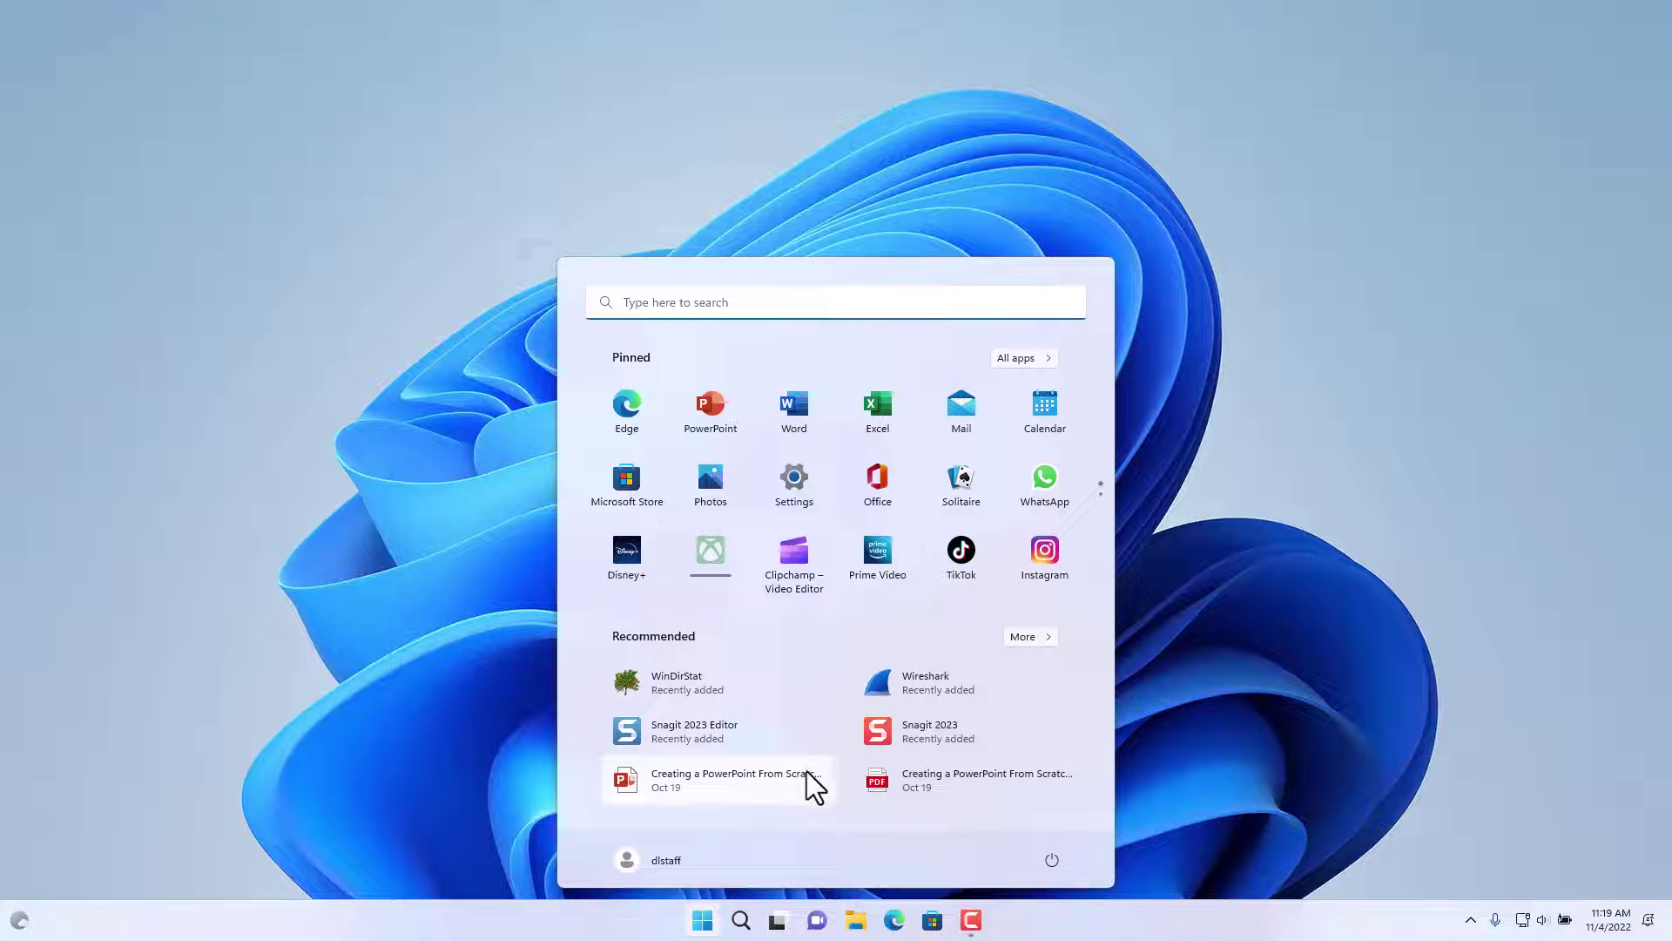
{"action": "right_click", "coordinate": [778, 782]}
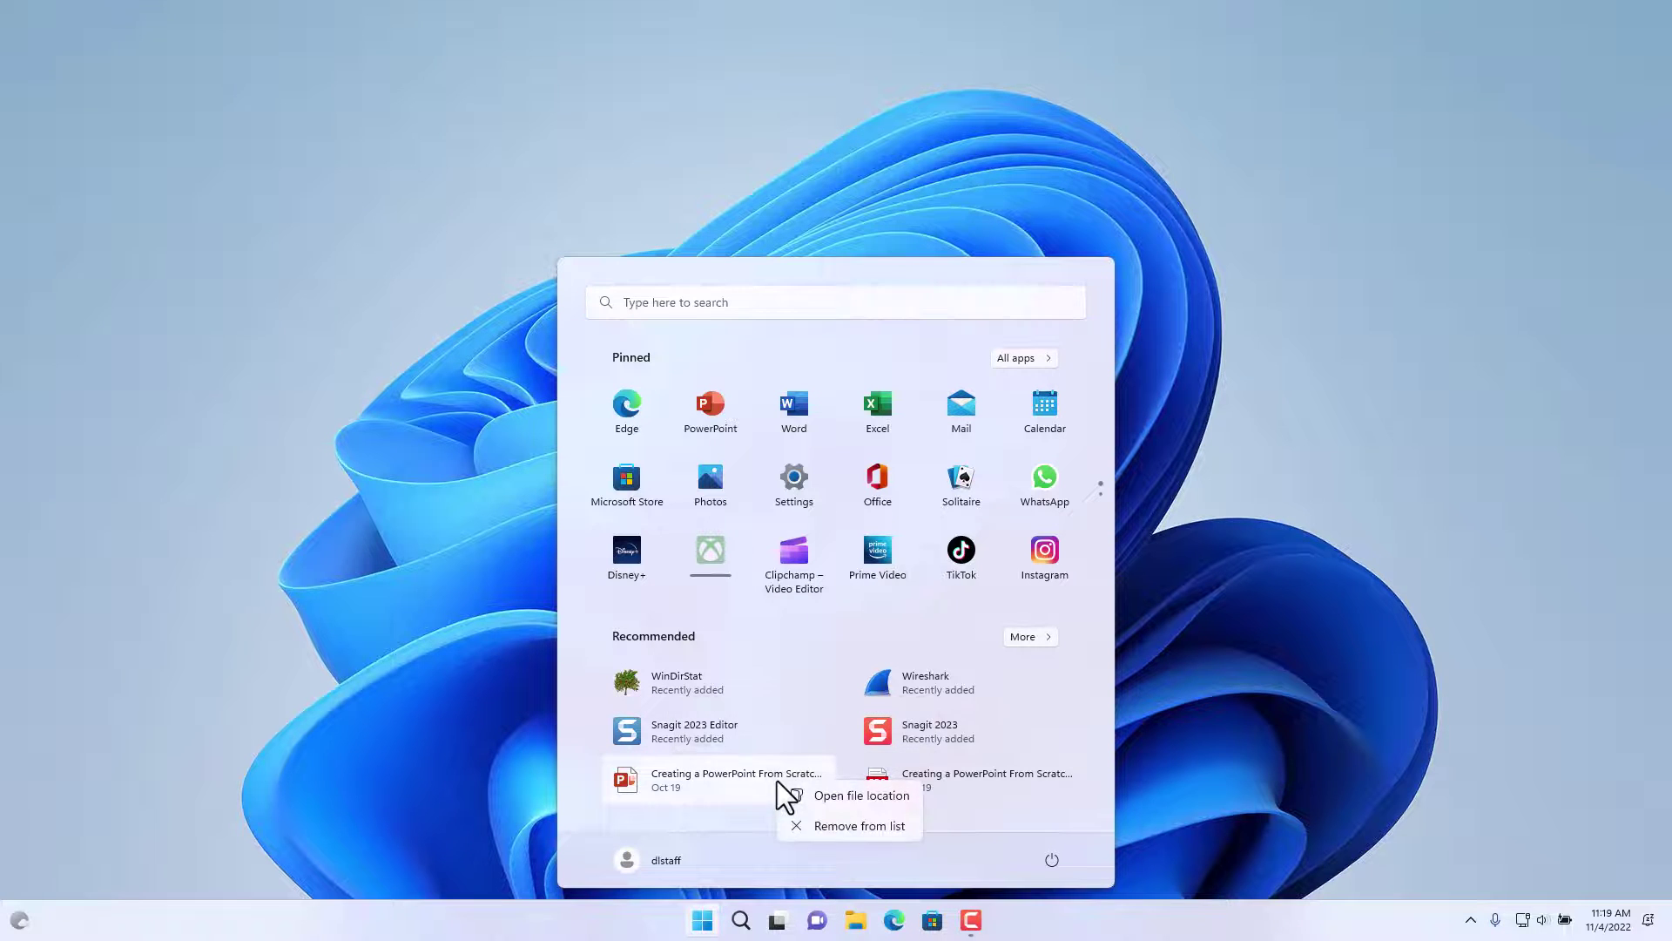
{"action": "left_click", "coordinate": [829, 825]}
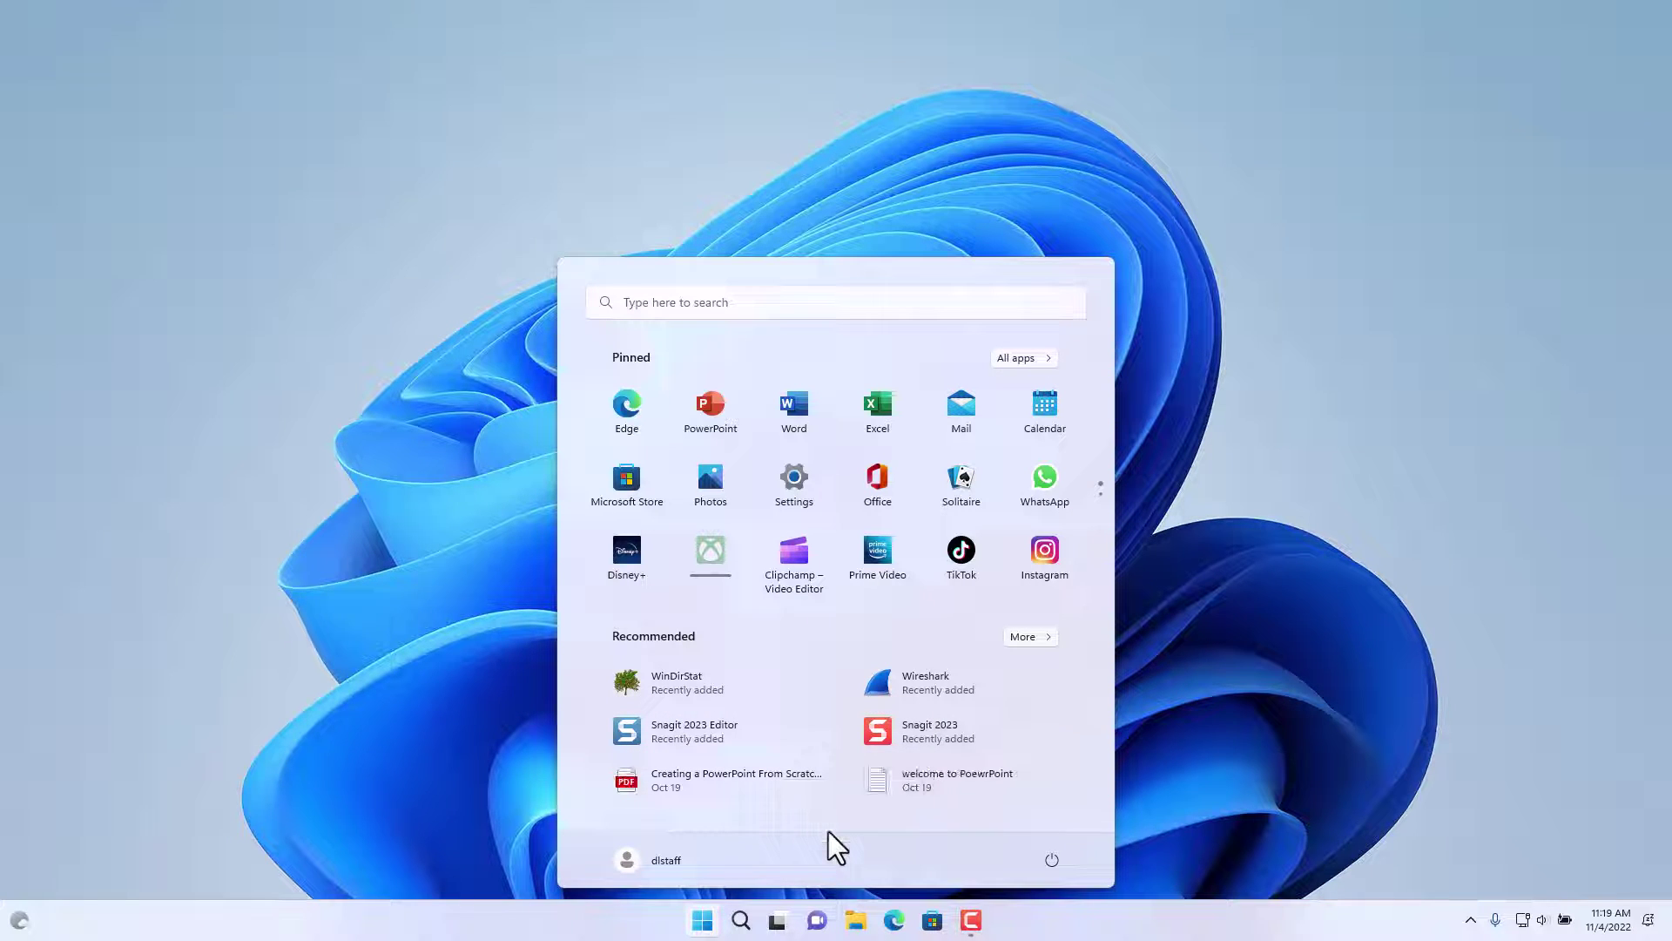
{"action": "left_click", "coordinate": [627, 862]}
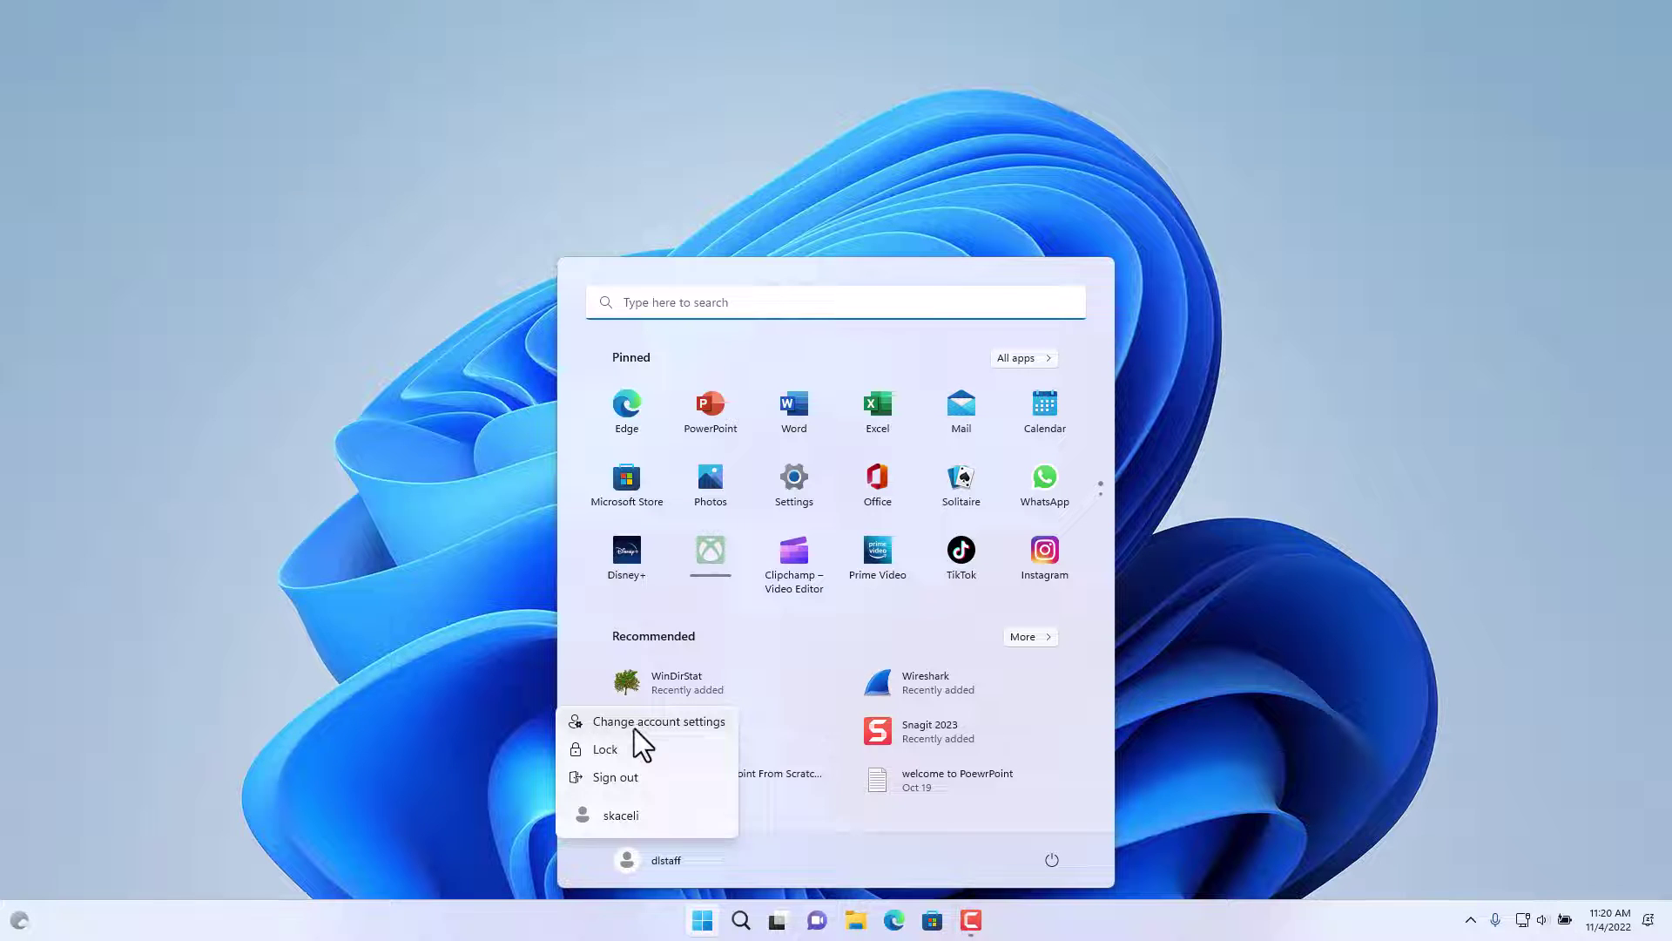
{"action": "left_click", "coordinate": [650, 862]}
{"action": "left_click", "coordinate": [639, 864]}
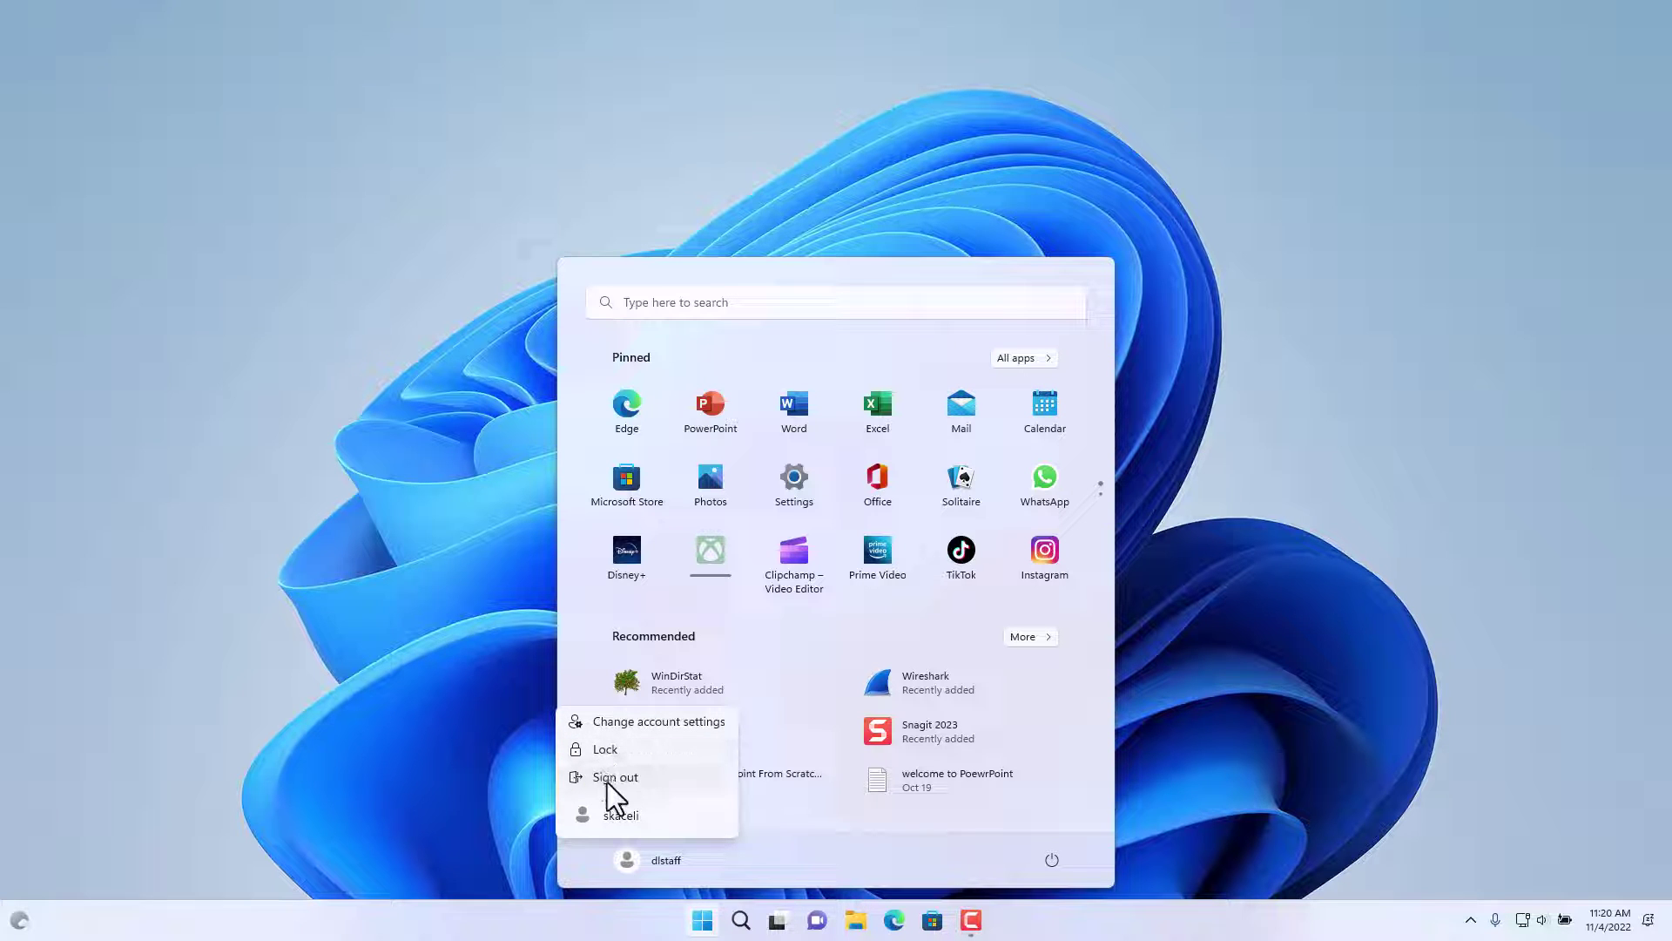
{"action": "left_click", "coordinate": [680, 849]}
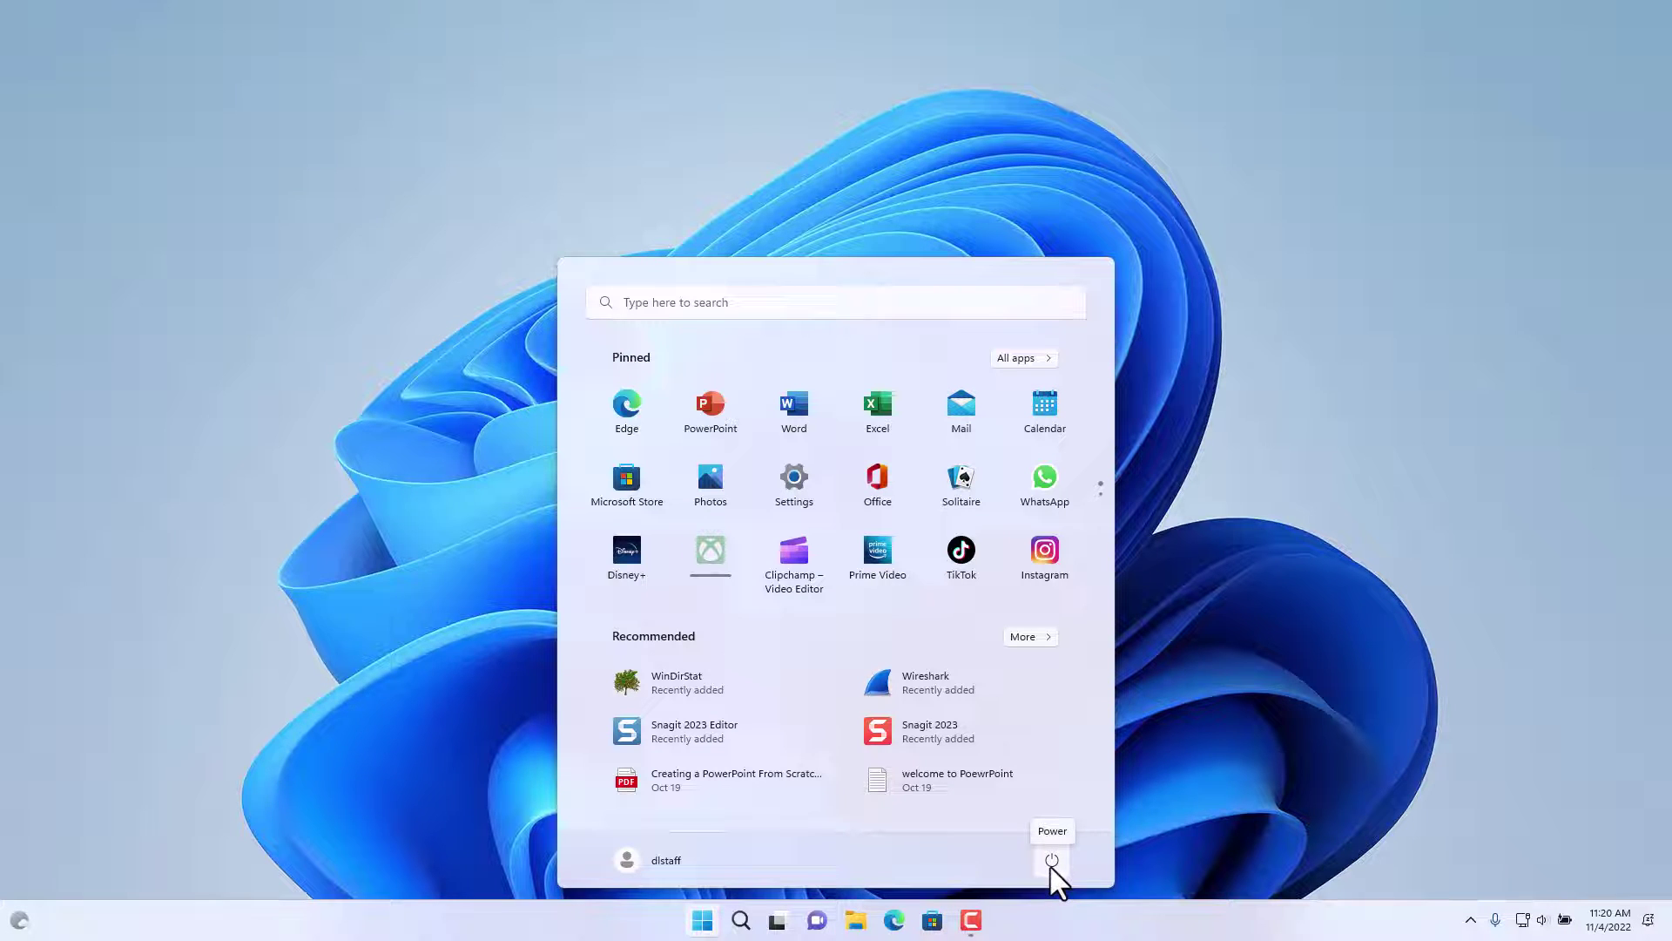
{"action": "left_click", "coordinate": [1051, 860]}
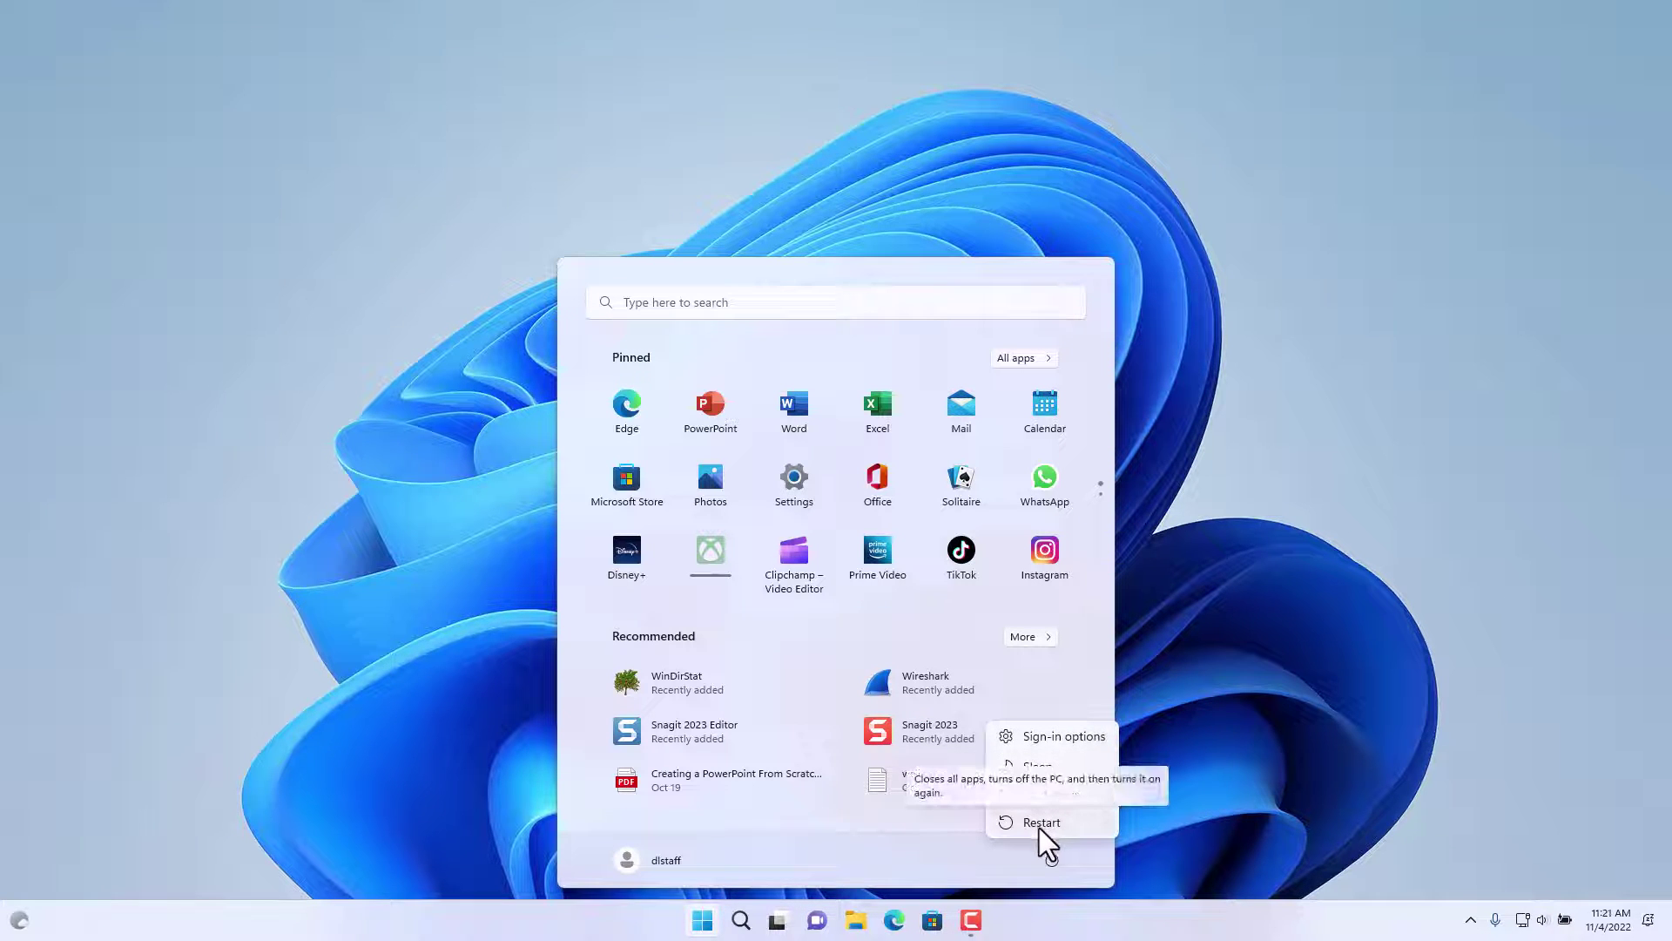
{"action": "left_click", "coordinate": [952, 877]}
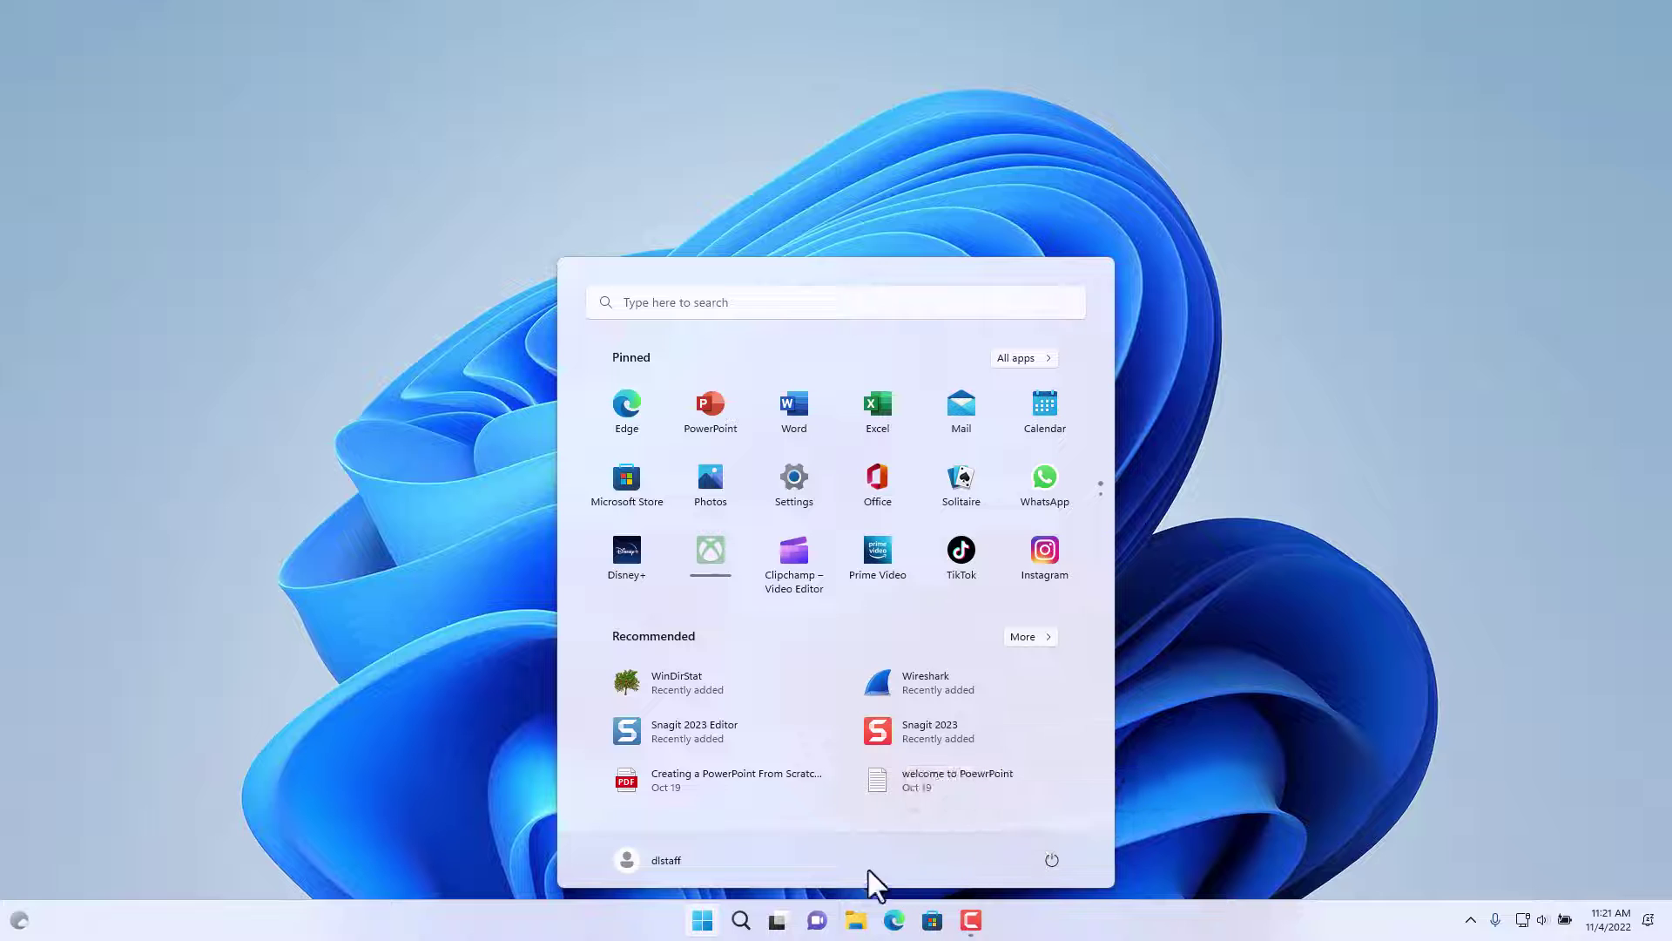
Go to Personalization > Start settings through the shortcut on Start's bottom bar.
{"action": "right_click", "coordinate": [754, 856]}
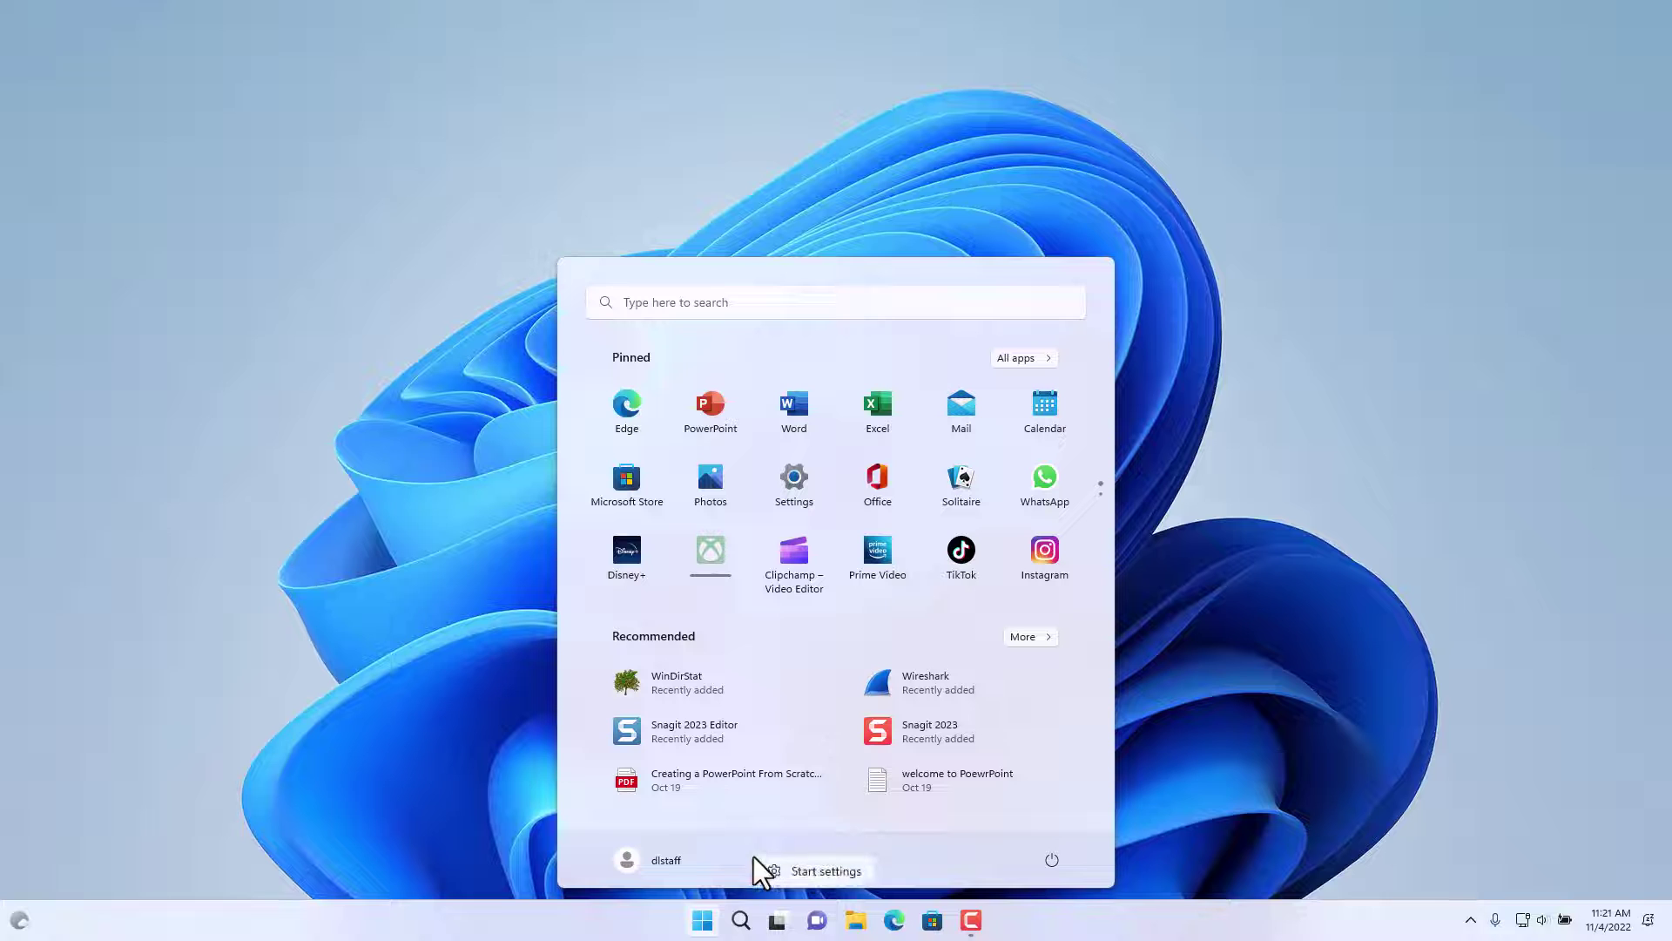
{"action": "left_click", "coordinate": [796, 873]}
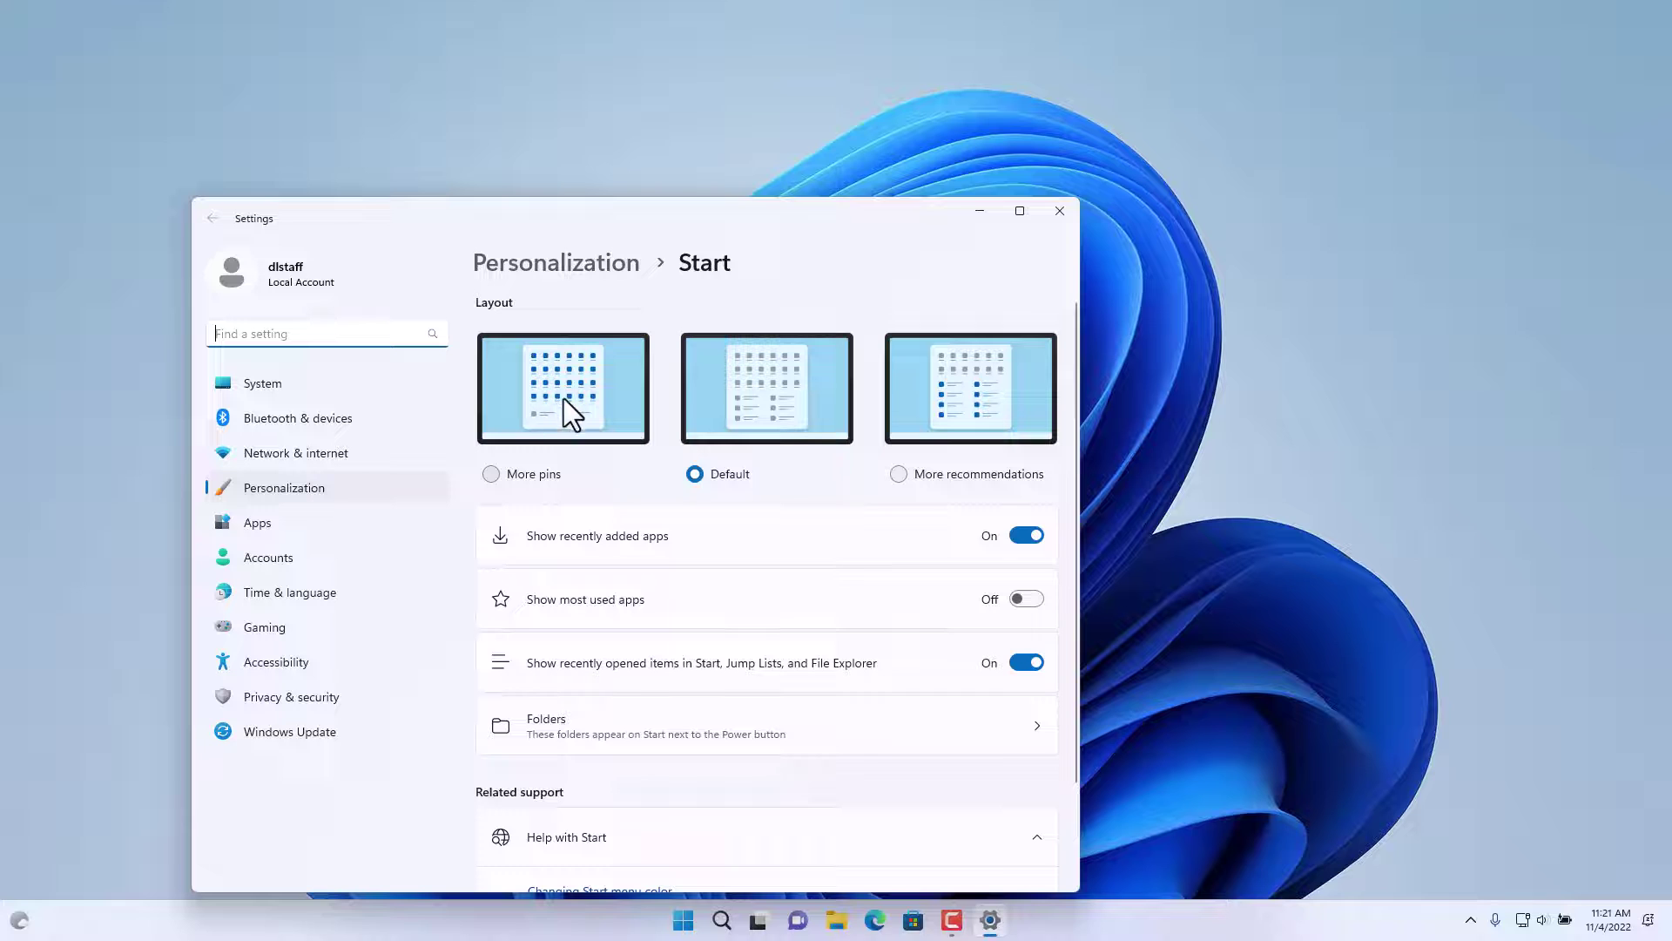
{"action": "left_click", "coordinate": [491, 473]}
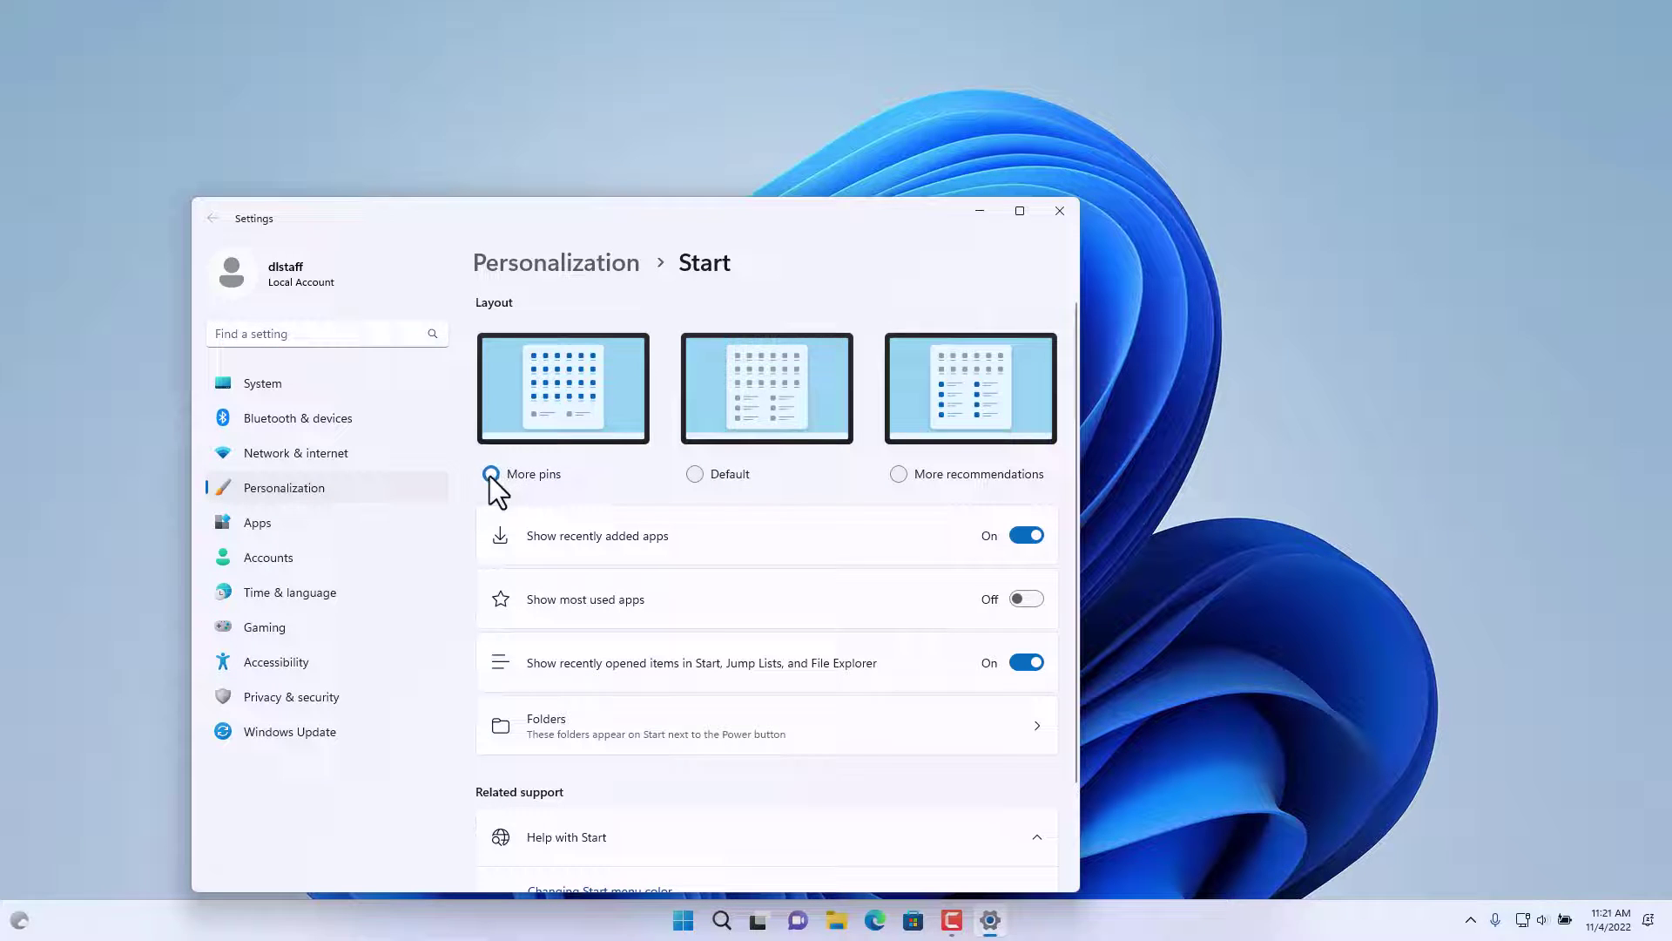
{"action": "left_click", "coordinate": [686, 924]}
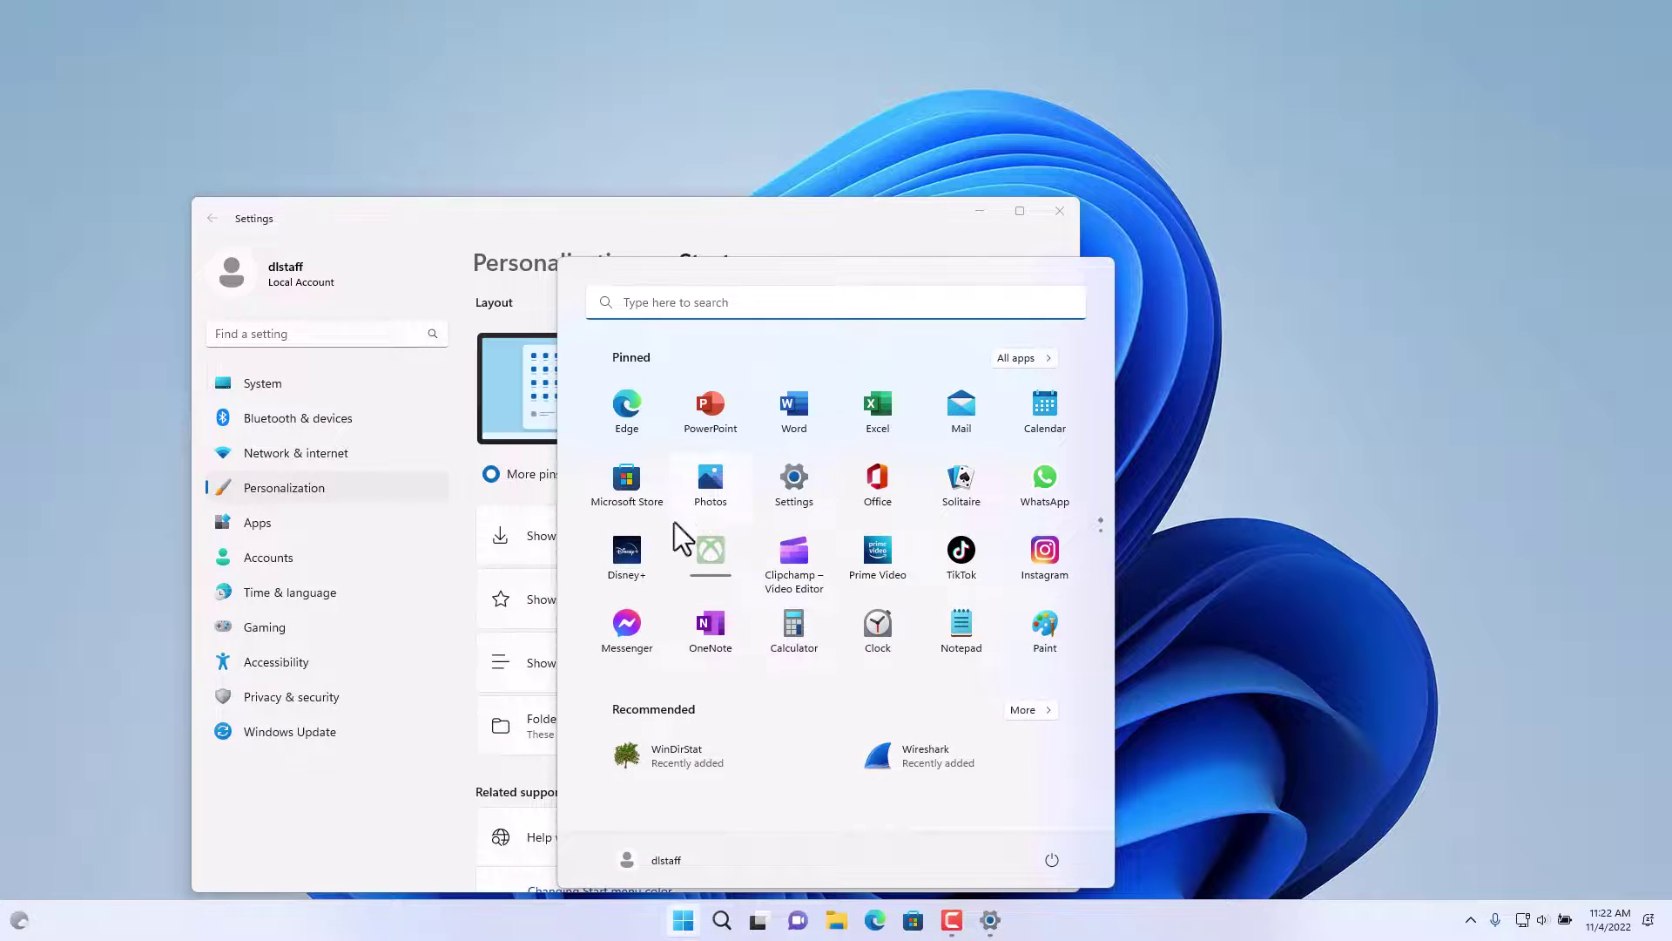
{"action": "left_click", "coordinate": [546, 218]}
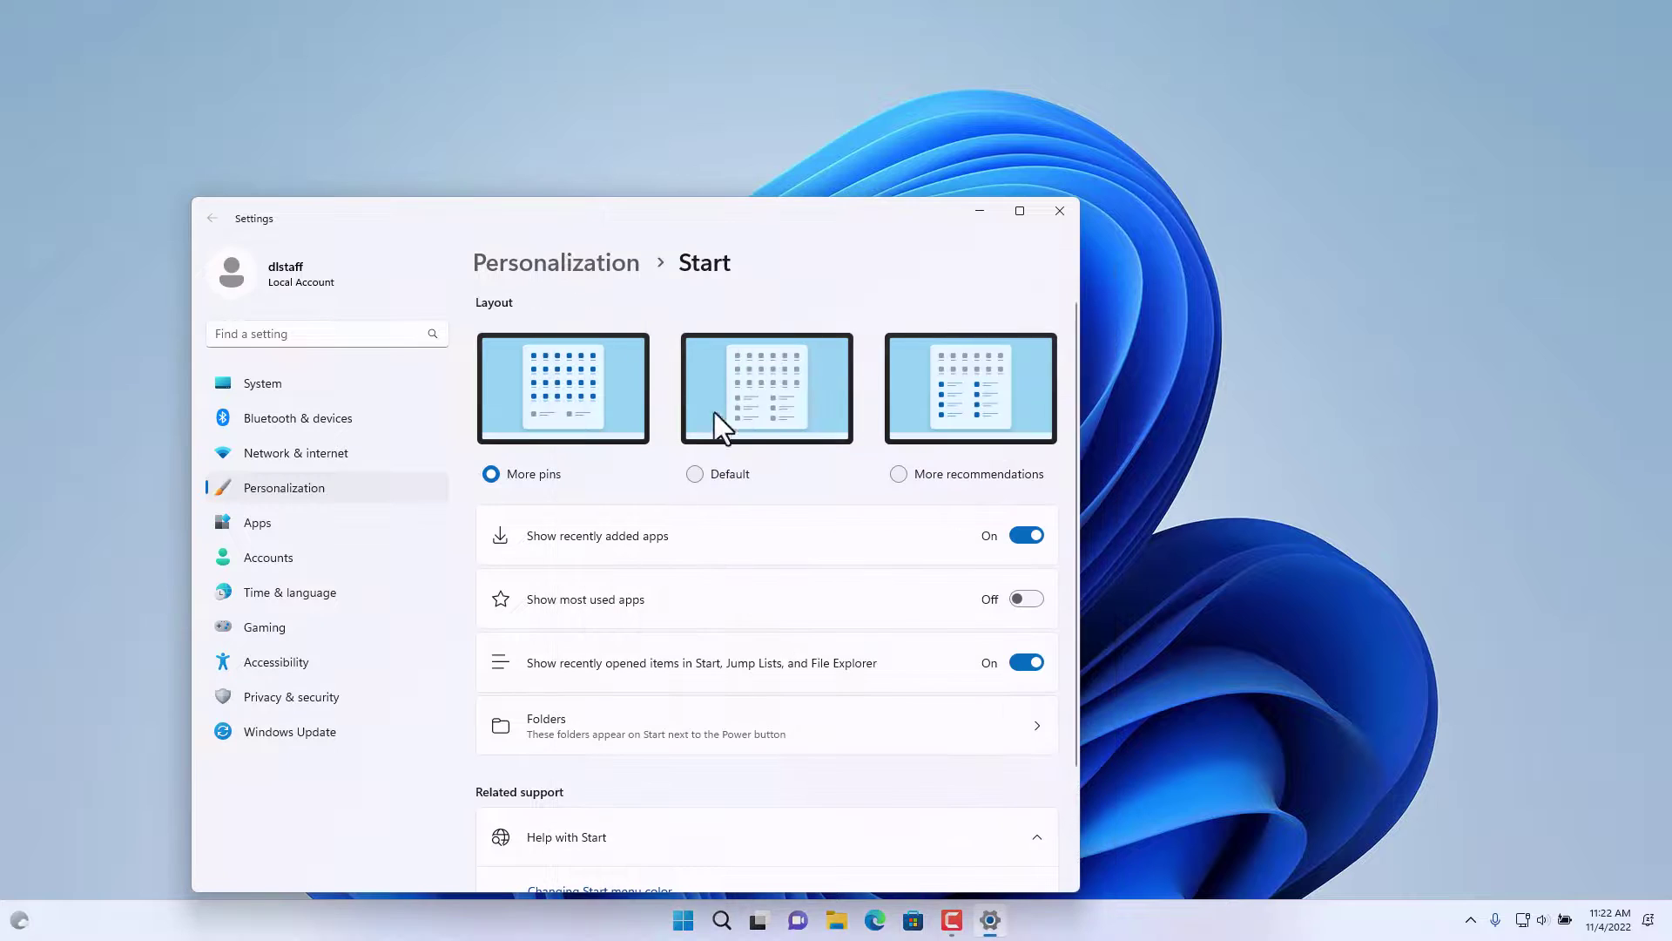
{"action": "left_click", "coordinate": [899, 474]}
{"action": "left_click", "coordinate": [683, 920]}
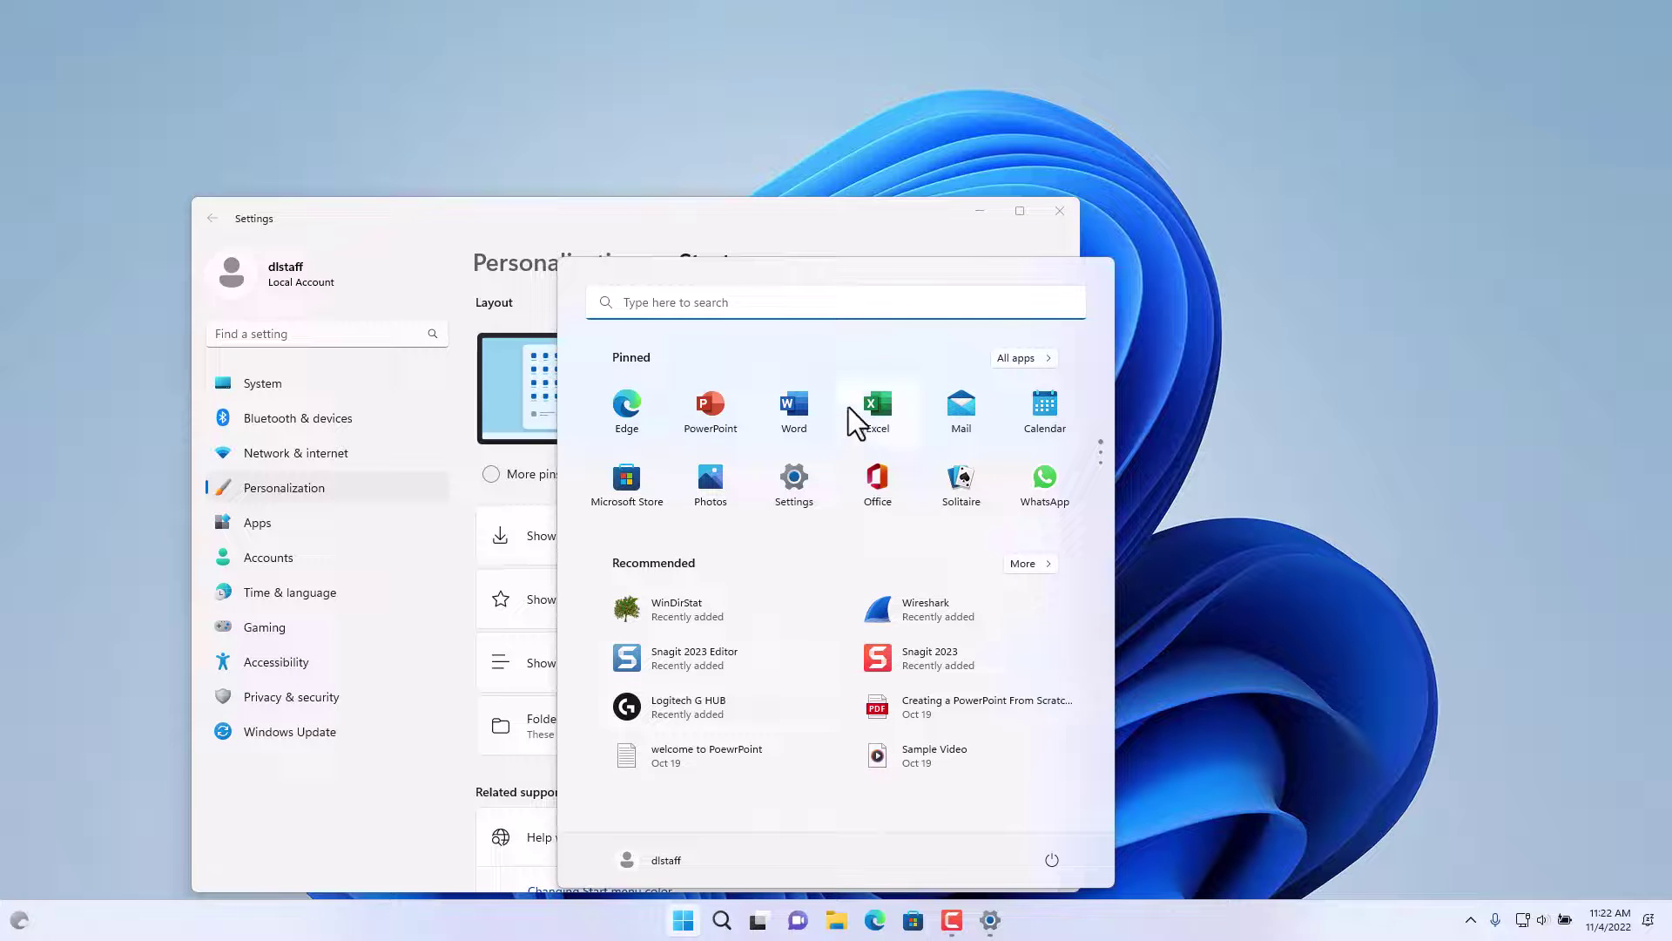
{"action": "key", "text": "Escape"}
{"action": "left_click", "coordinate": [695, 475]}
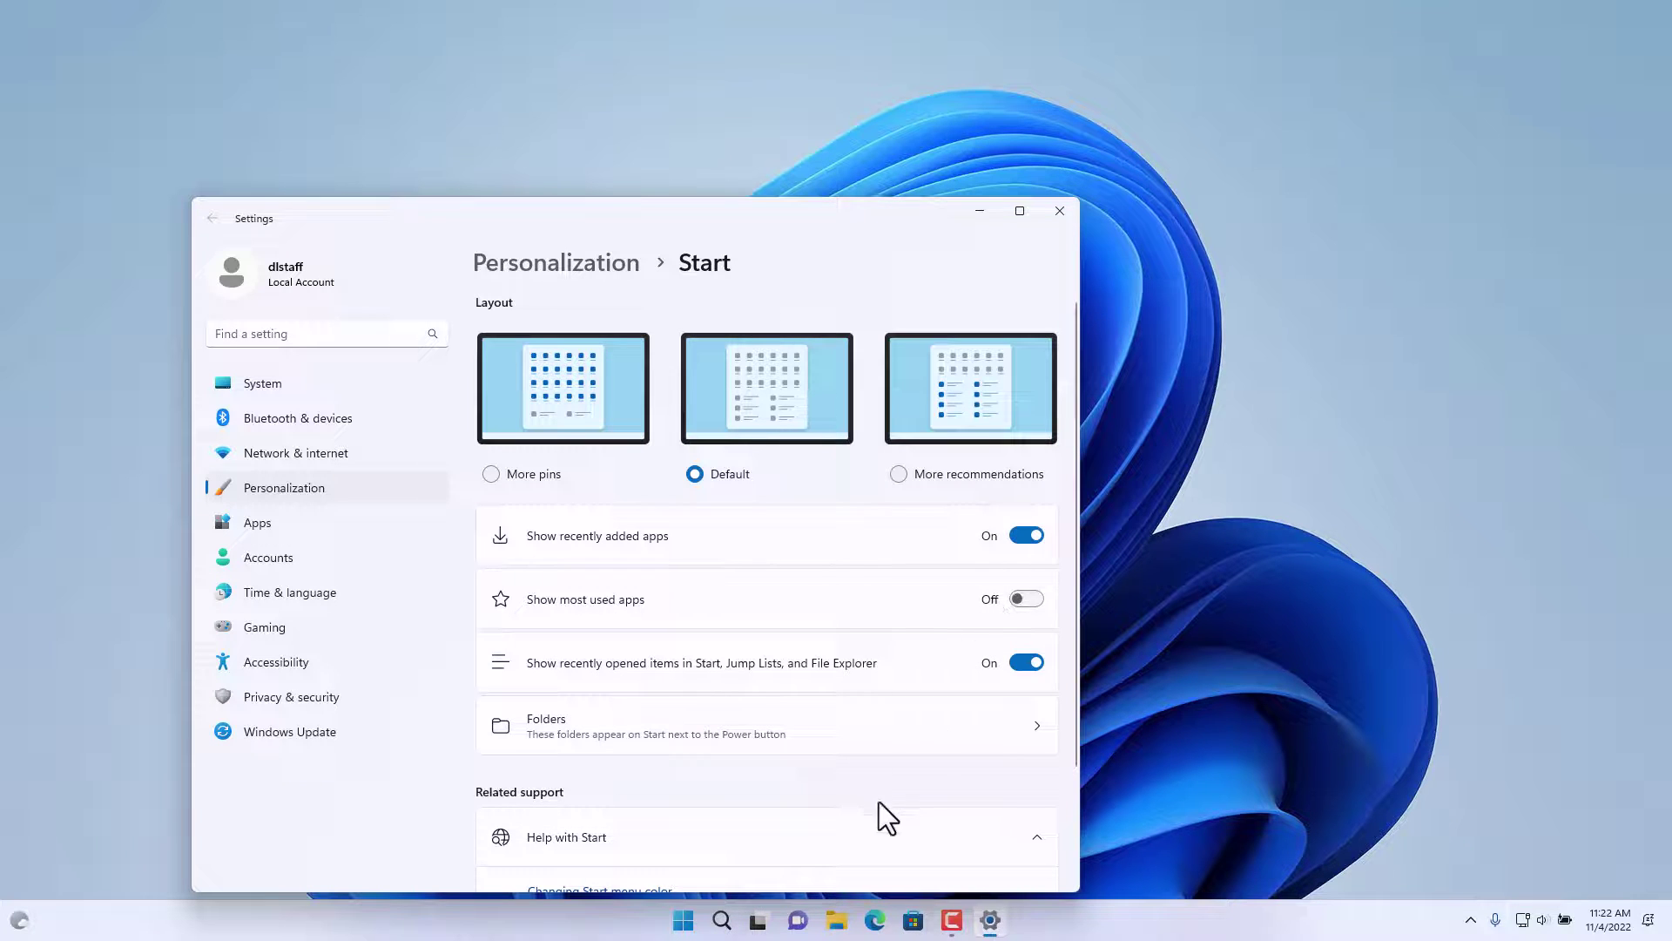
{"action": "left_click", "coordinate": [684, 921]}
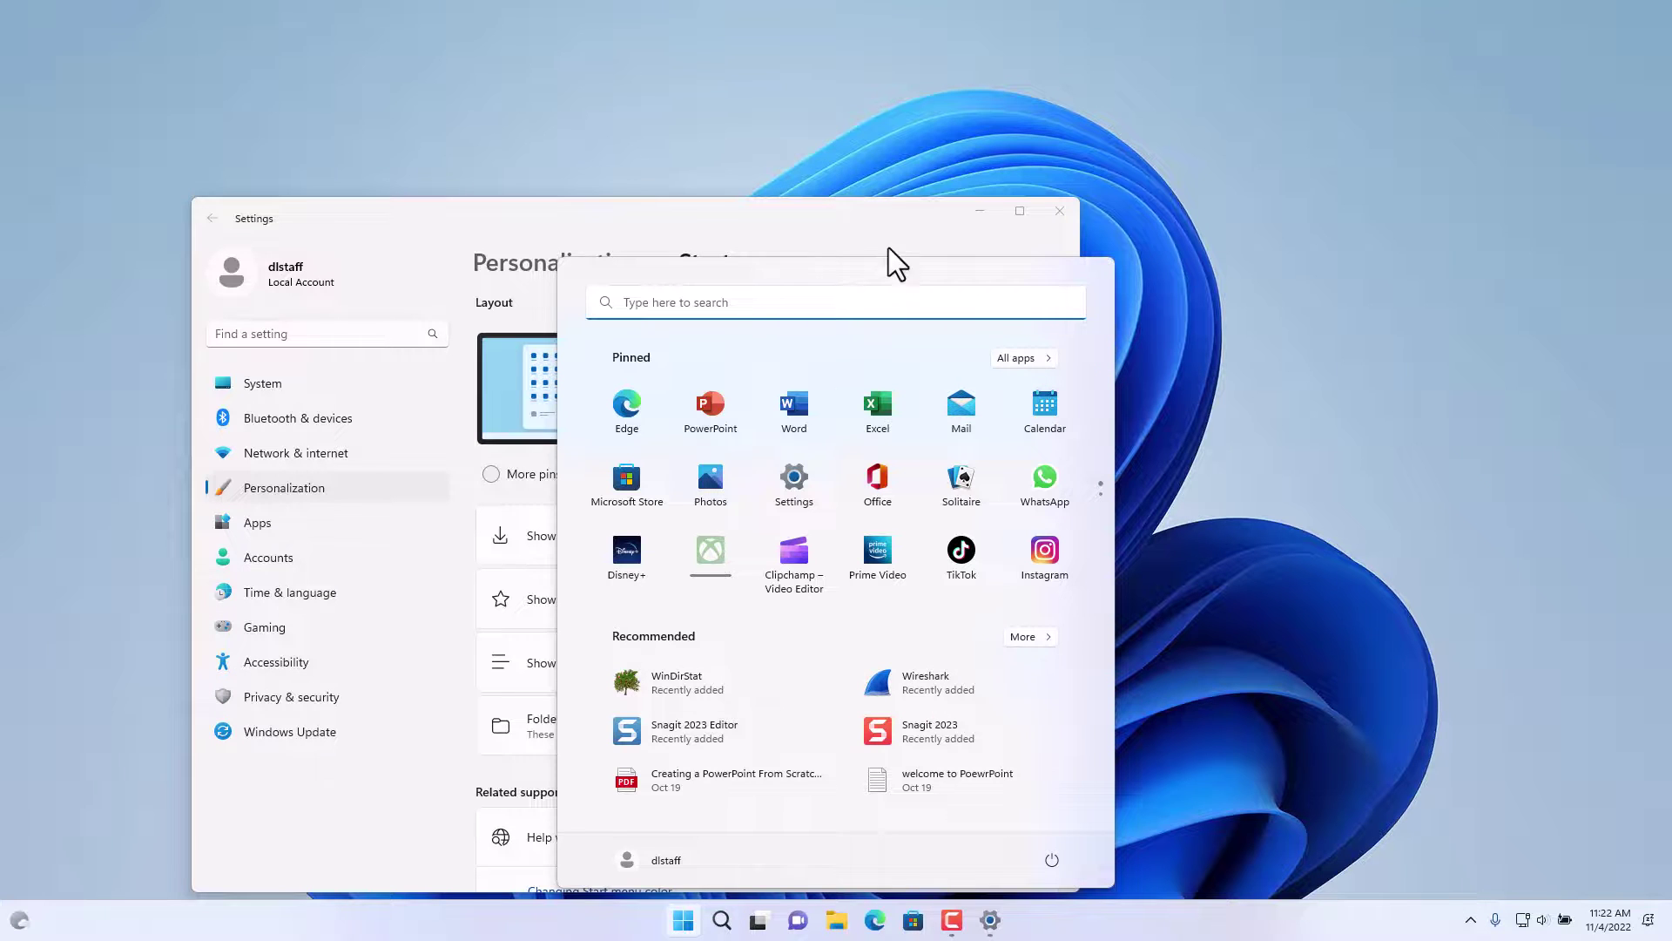
{"action": "left_click", "coordinate": [886, 223]}
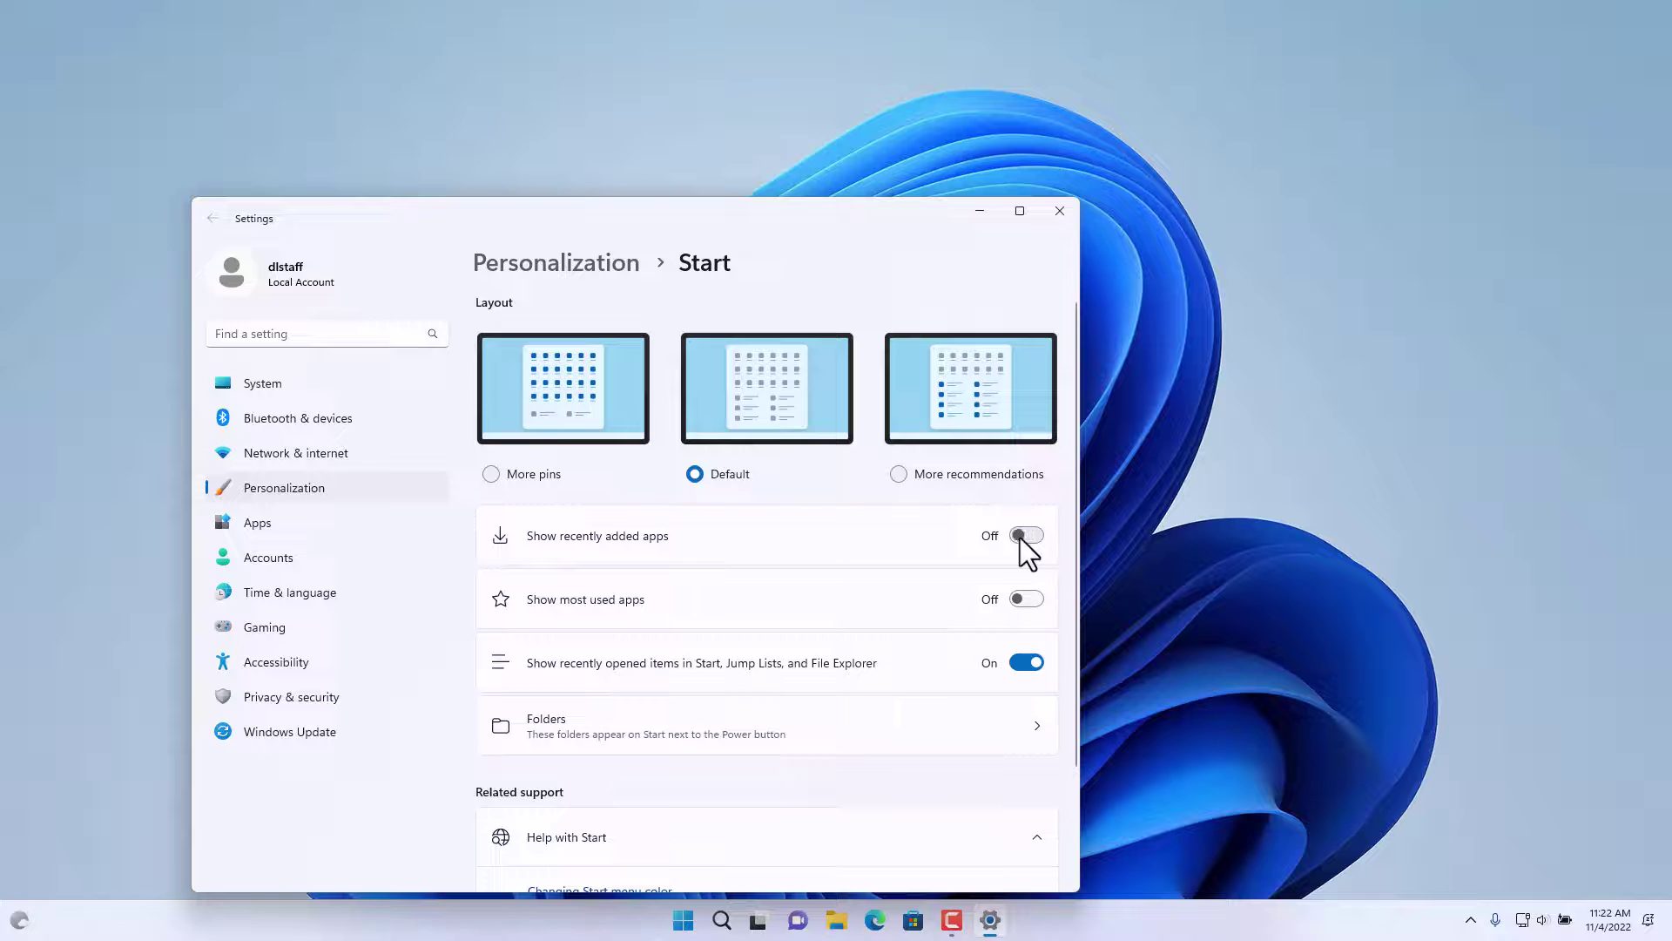
Check Start after hiding recently added apps and showing most used apps.
{"action": "left_click", "coordinate": [688, 924]}
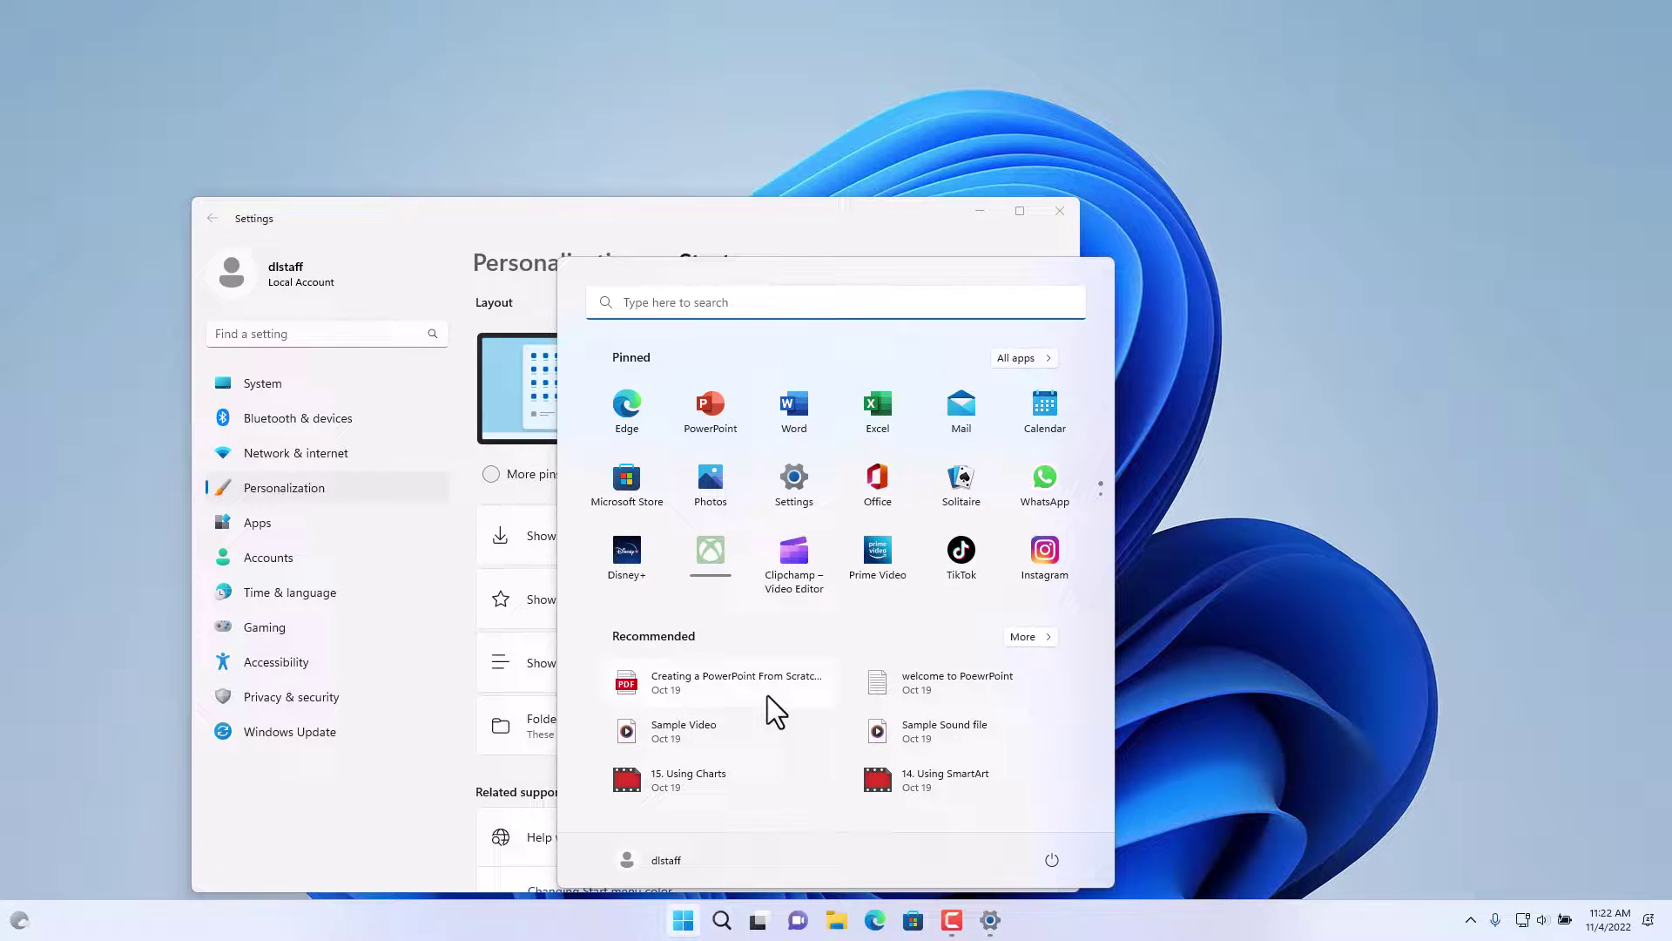
{"action": "left_click", "coordinate": [785, 236]}
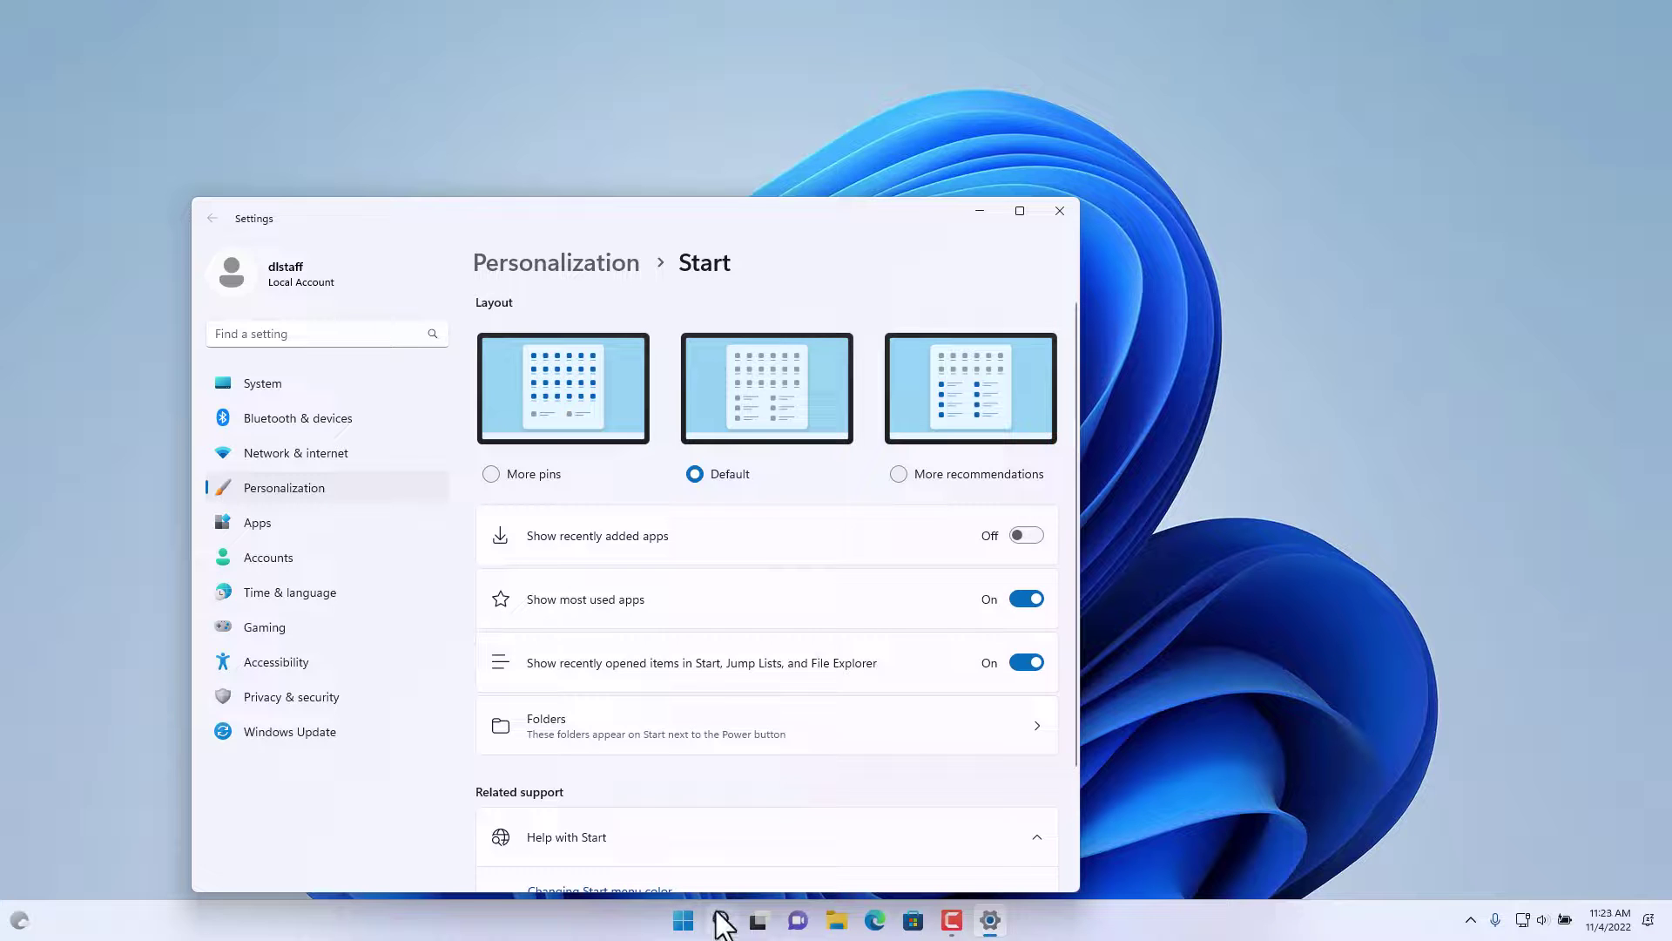
{"action": "left_click", "coordinate": [691, 930]}
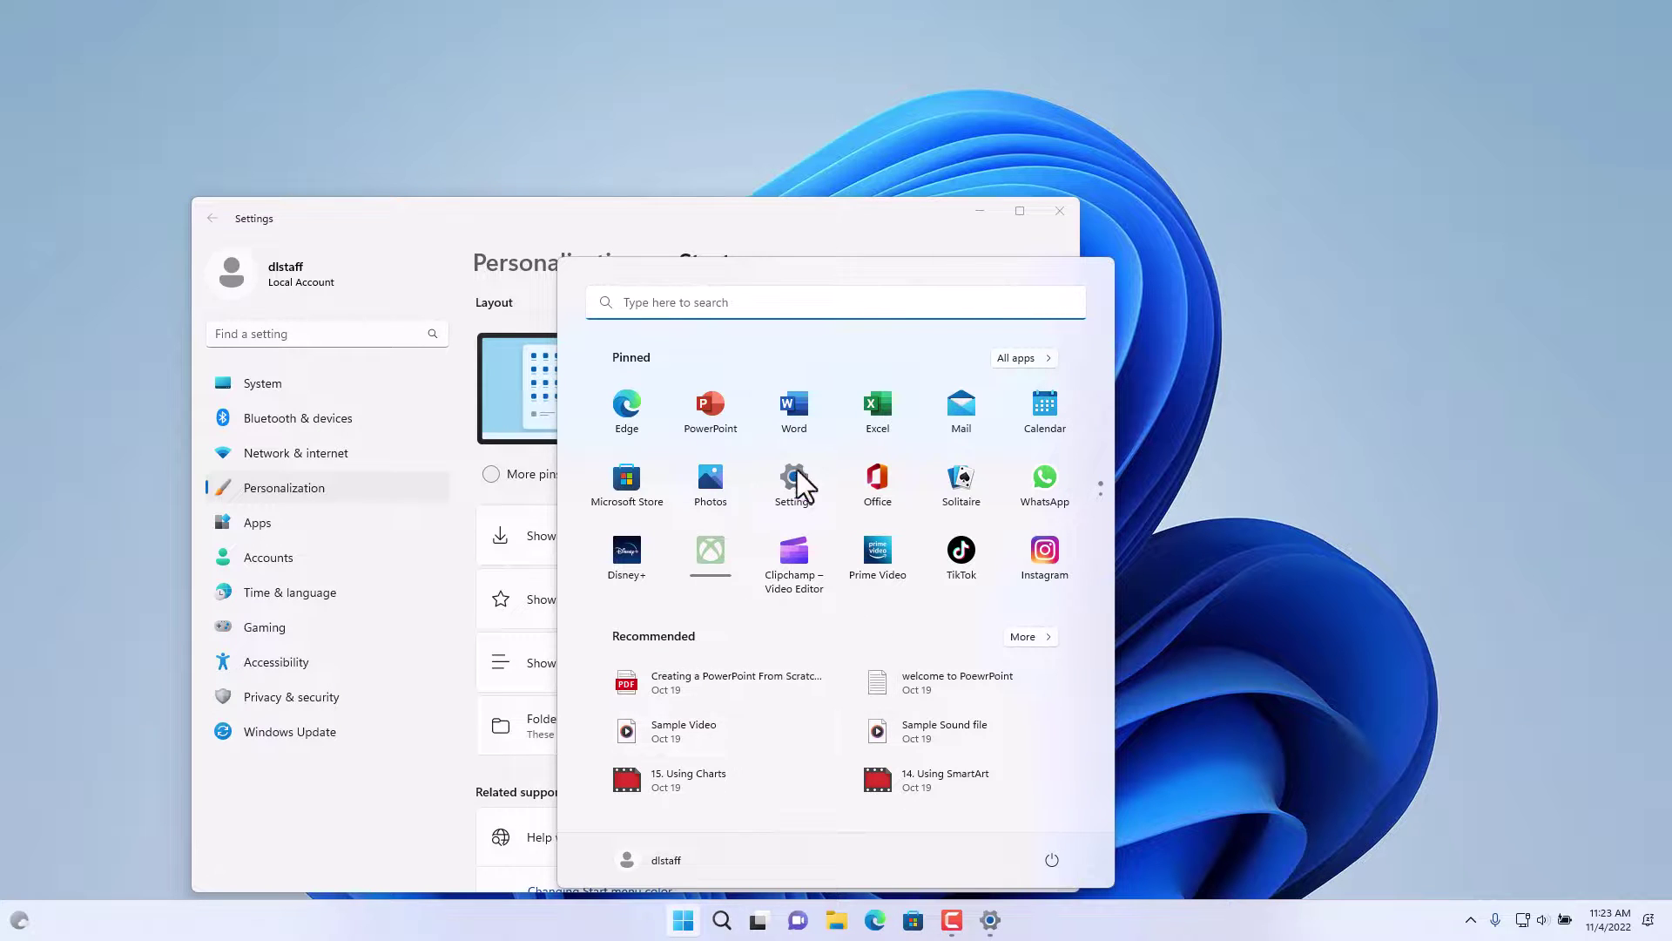
{"action": "left_click", "coordinate": [914, 235]}
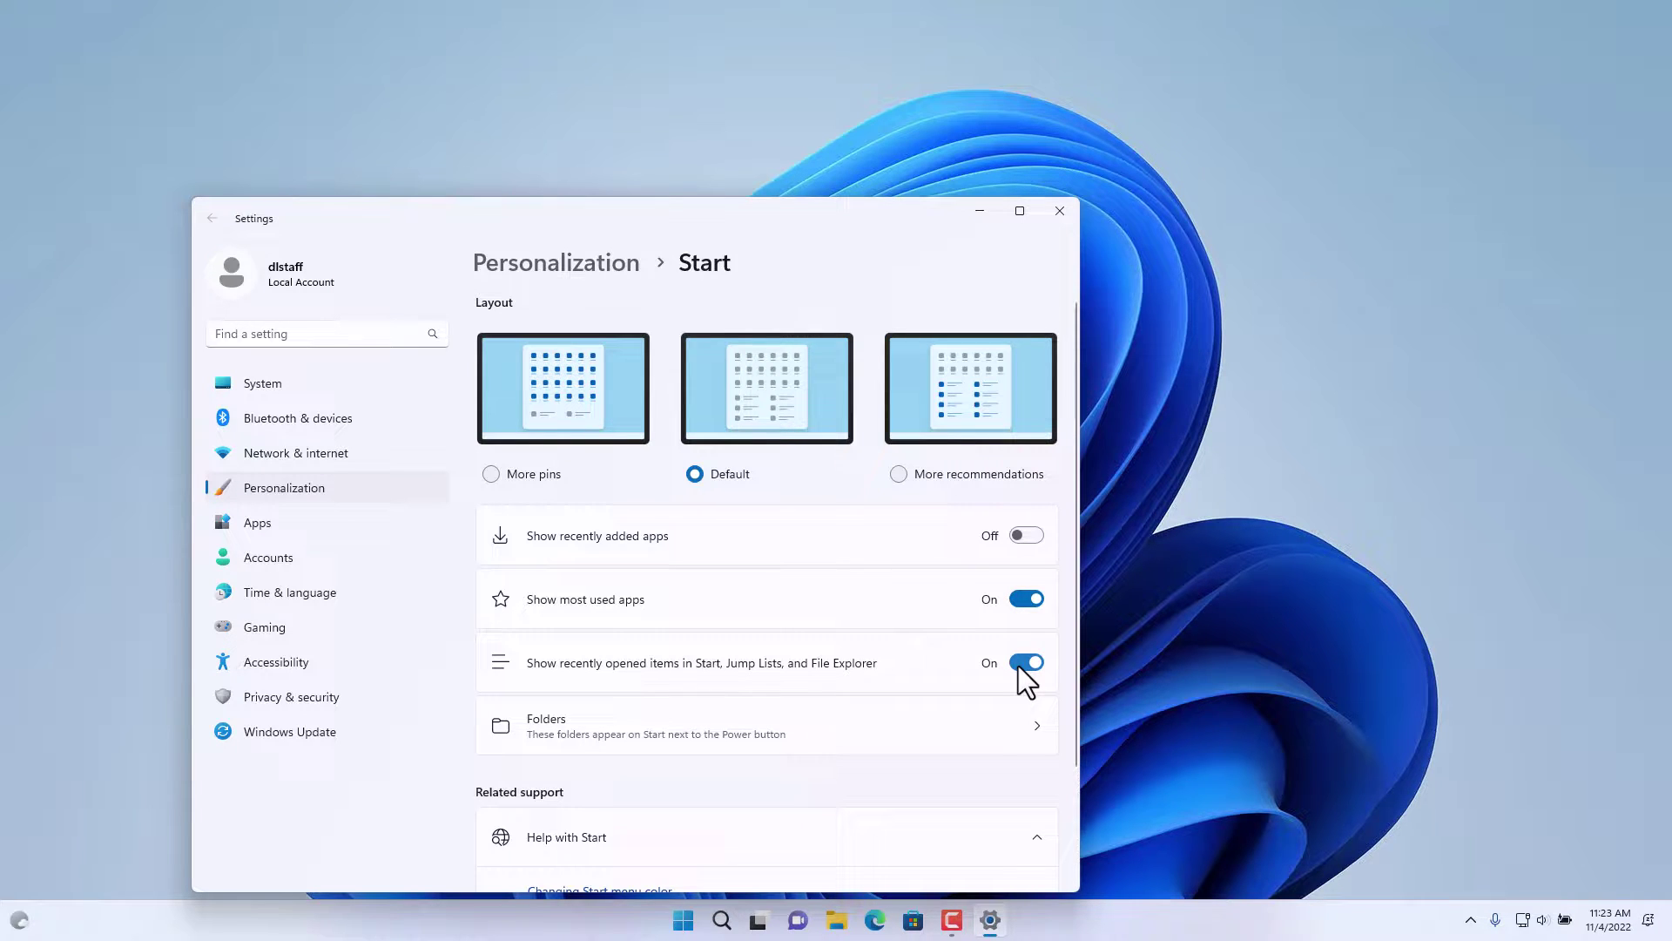
Compare Start's recommendations with recently opened items hidden, then shown again.
{"action": "left_click", "coordinate": [684, 919]}
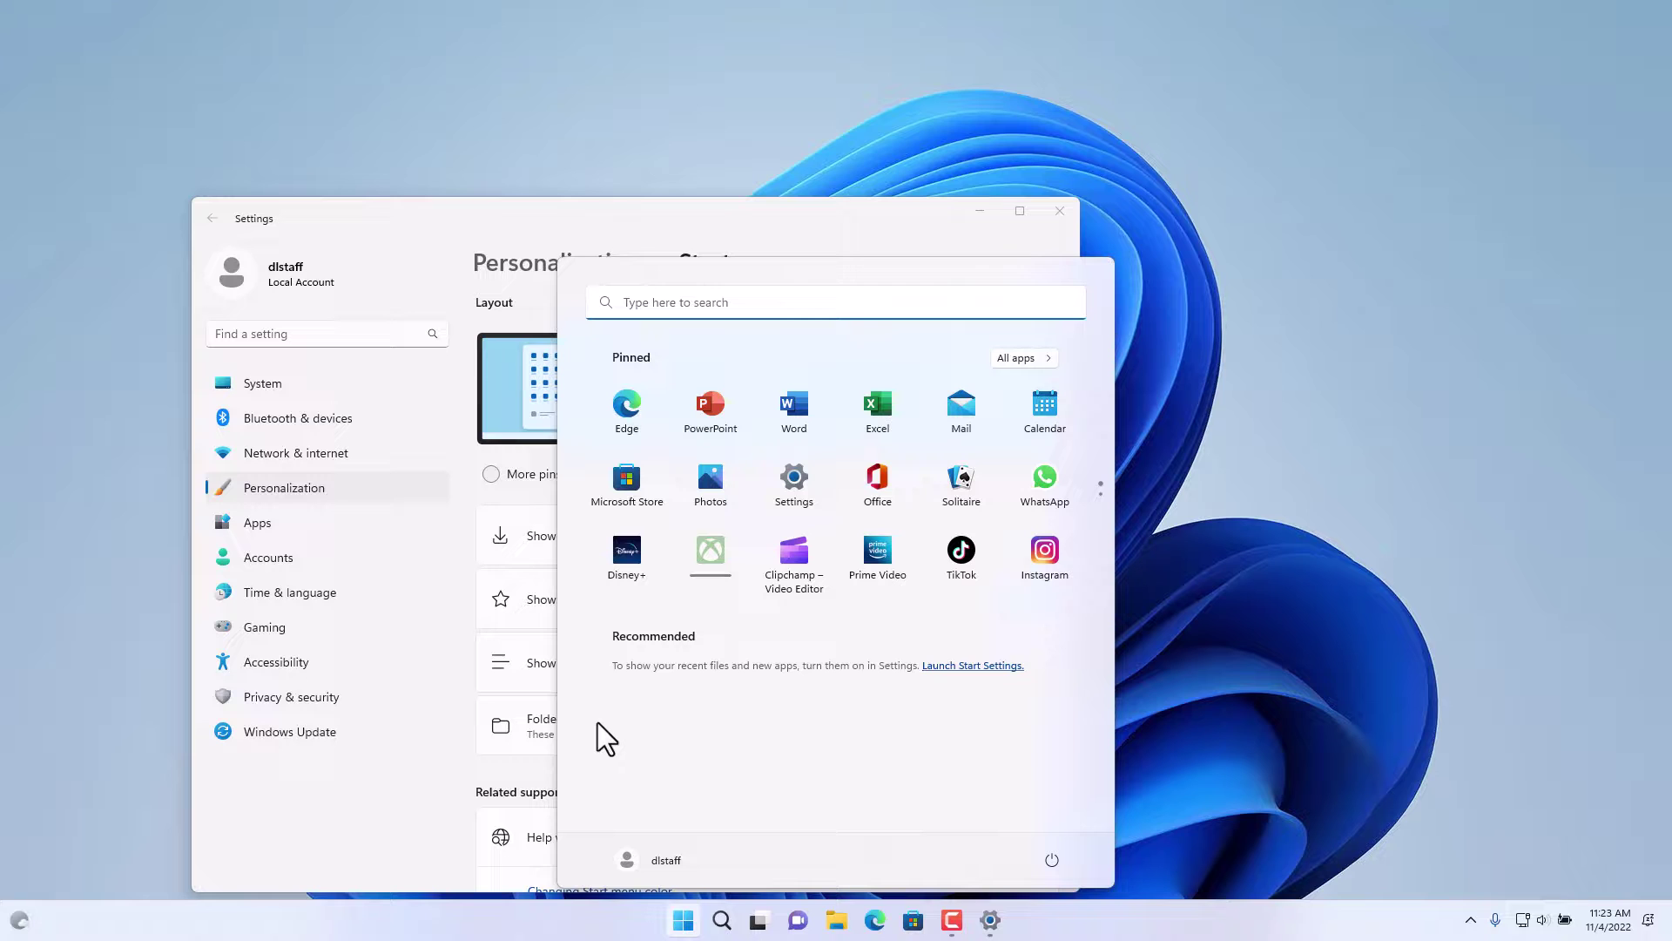
{"action": "left_click", "coordinate": [754, 219]}
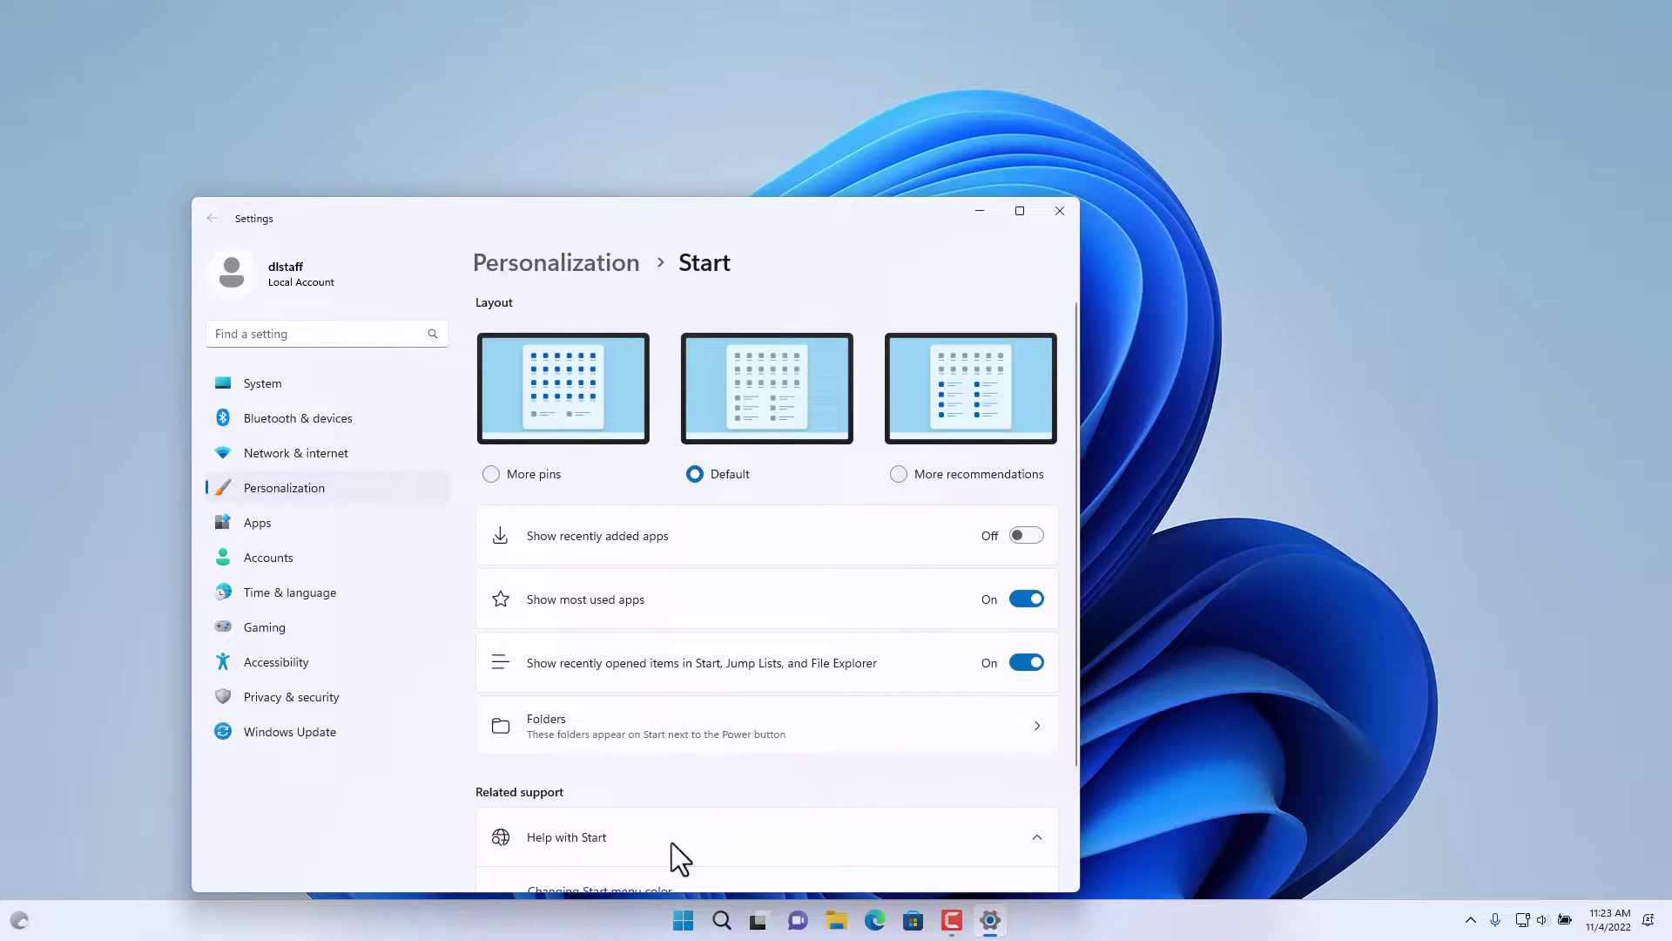
{"action": "left_click", "coordinate": [684, 919]}
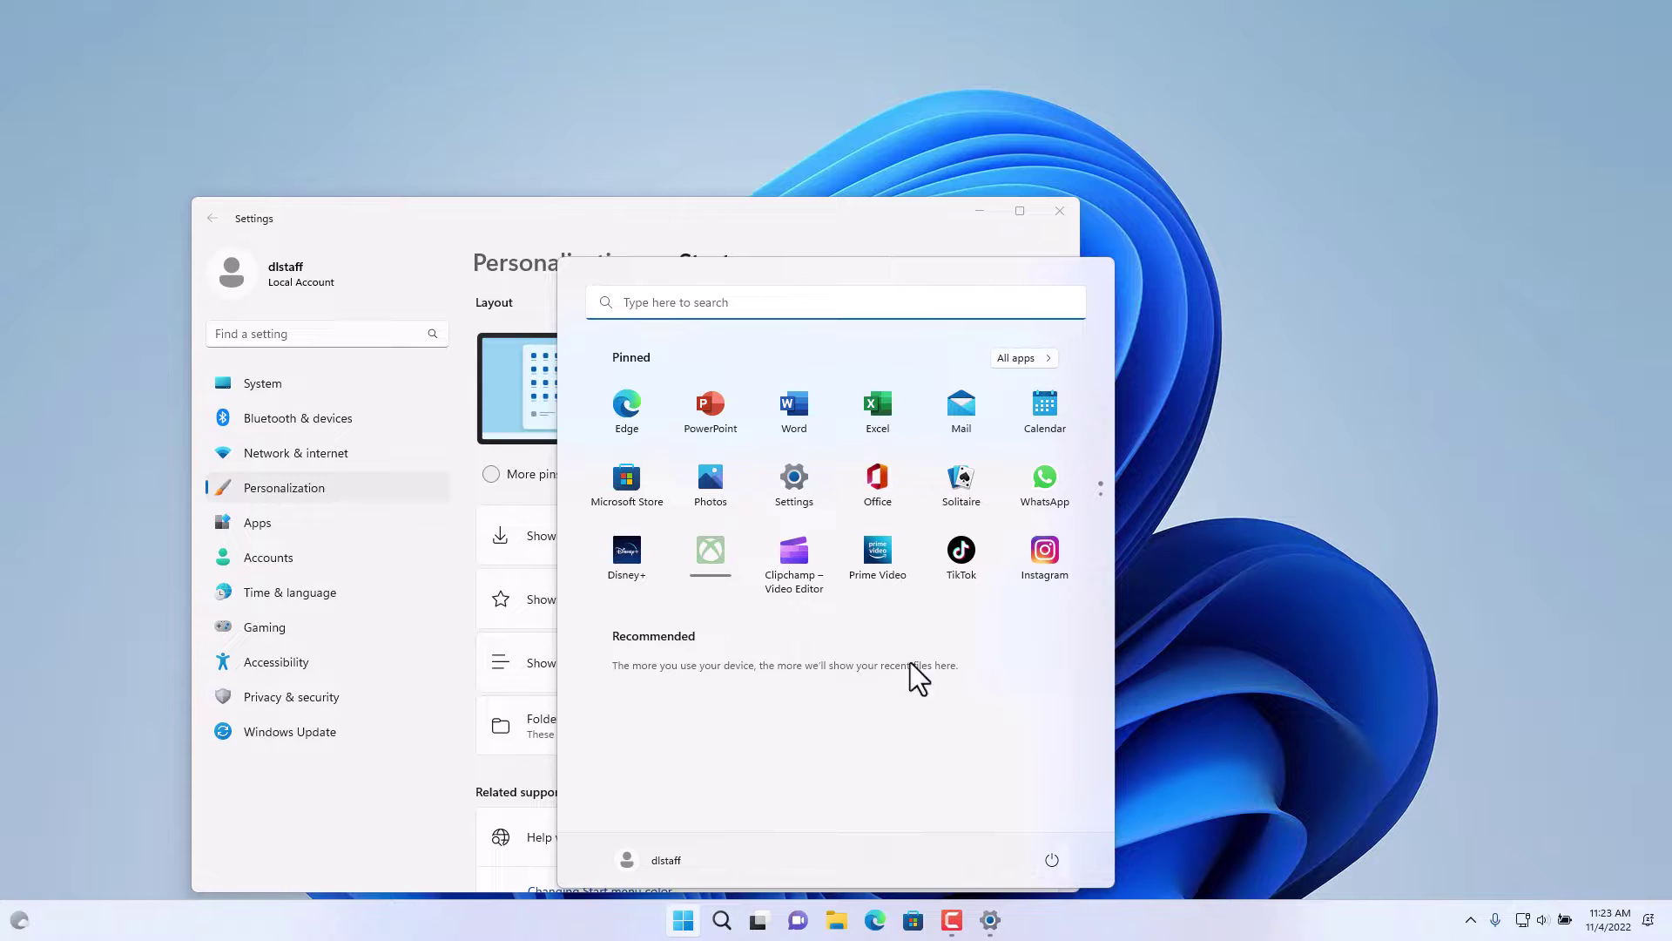
{"action": "left_click", "coordinate": [743, 210]}
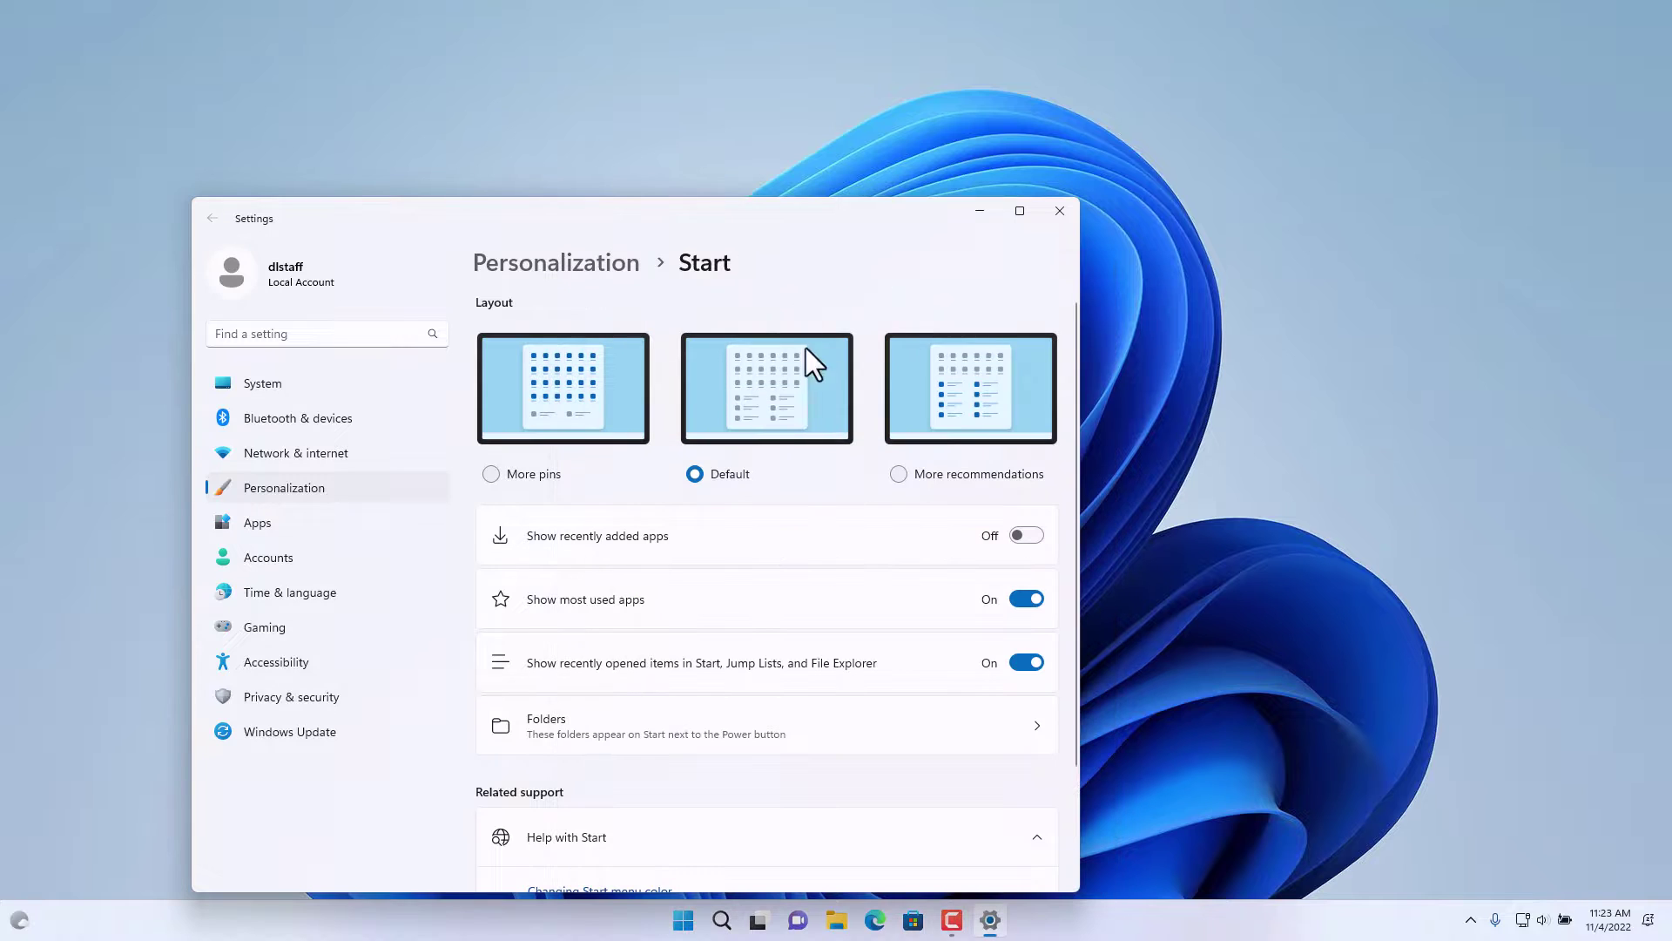
Turn on the Settings, File Explorer, Documents and Network folder shortcuts, then check Start.
{"action": "left_click", "coordinate": [665, 725]}
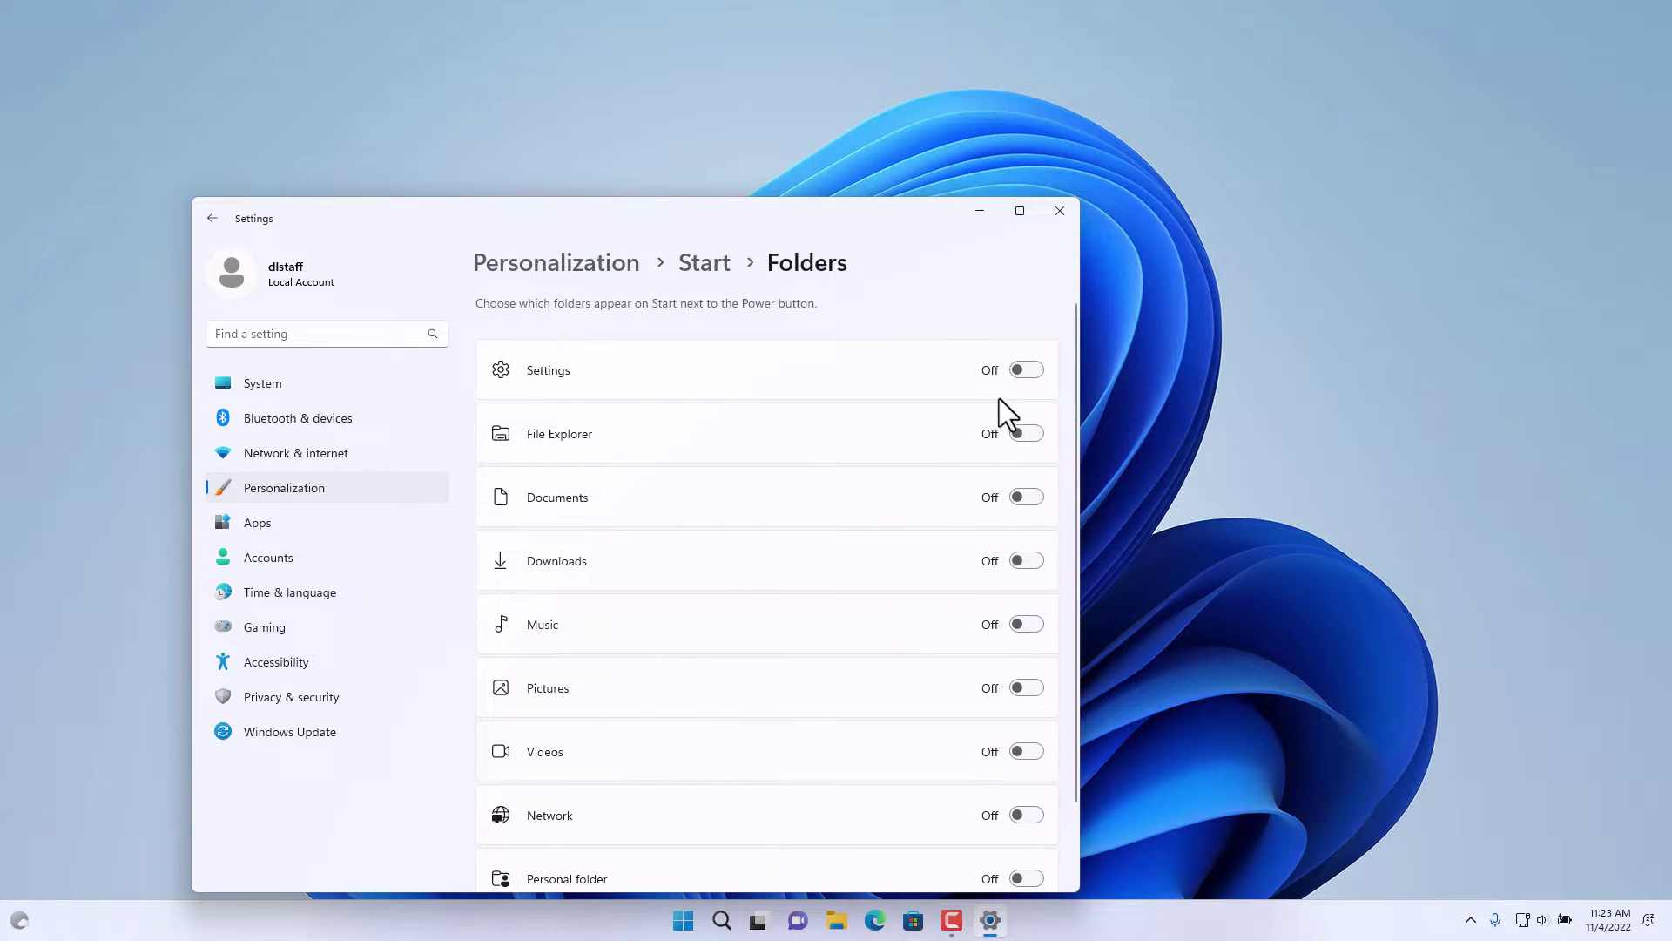
{"action": "left_click", "coordinate": [1034, 387]}
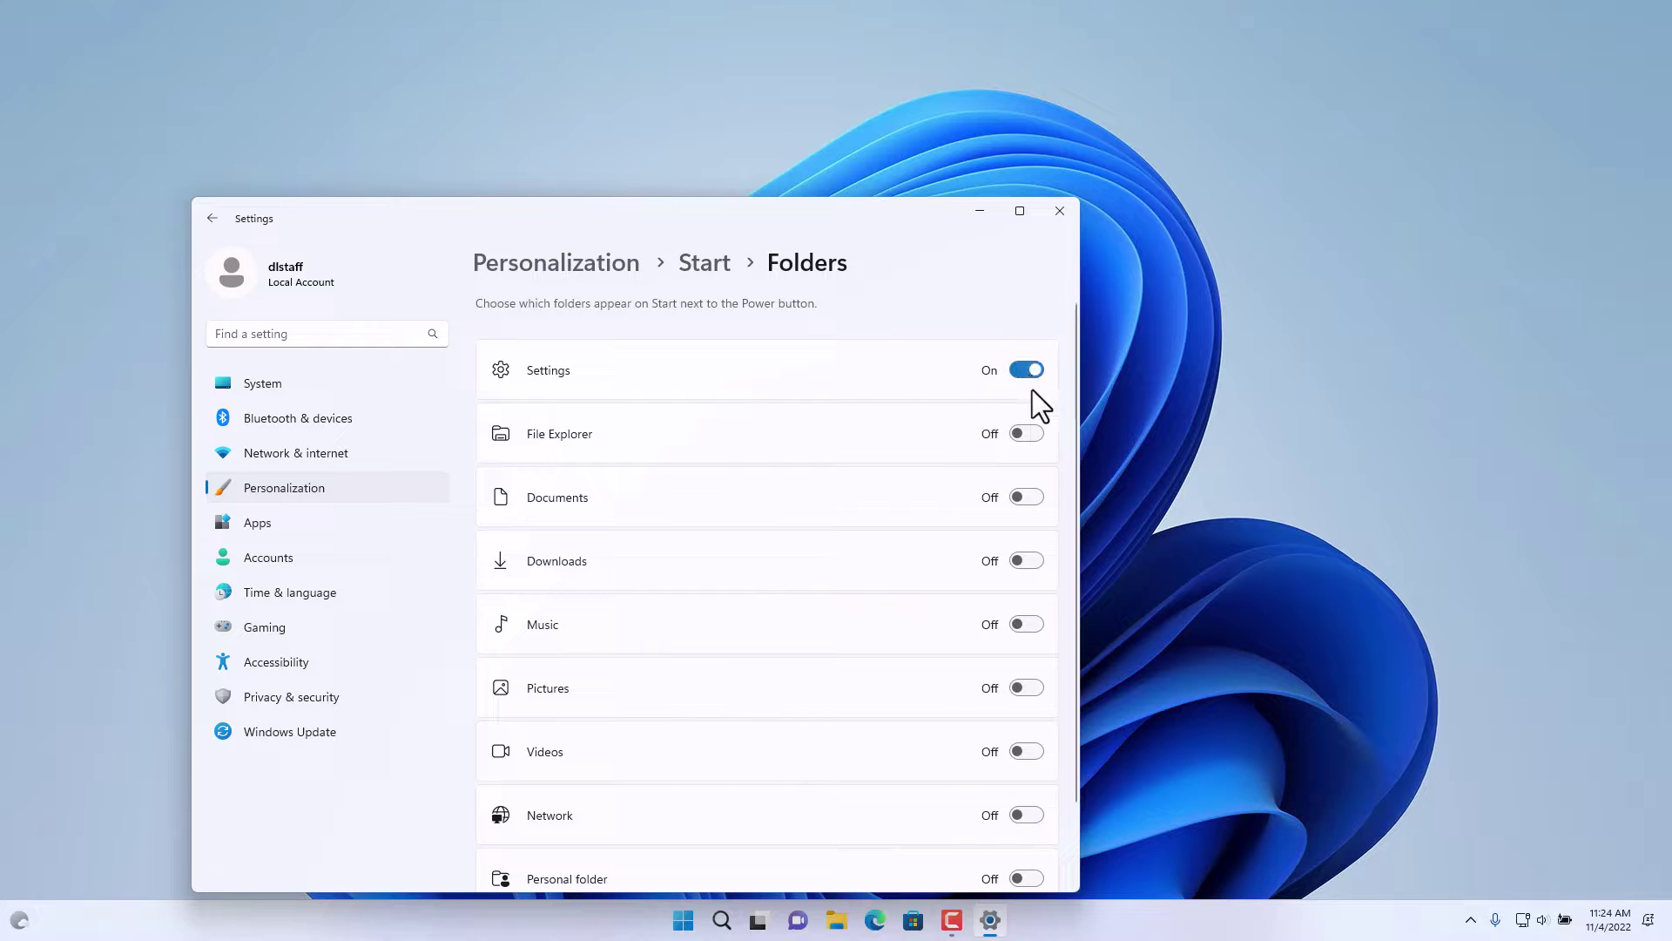
{"action": "left_click", "coordinate": [1029, 434]}
{"action": "left_click", "coordinate": [1028, 498]}
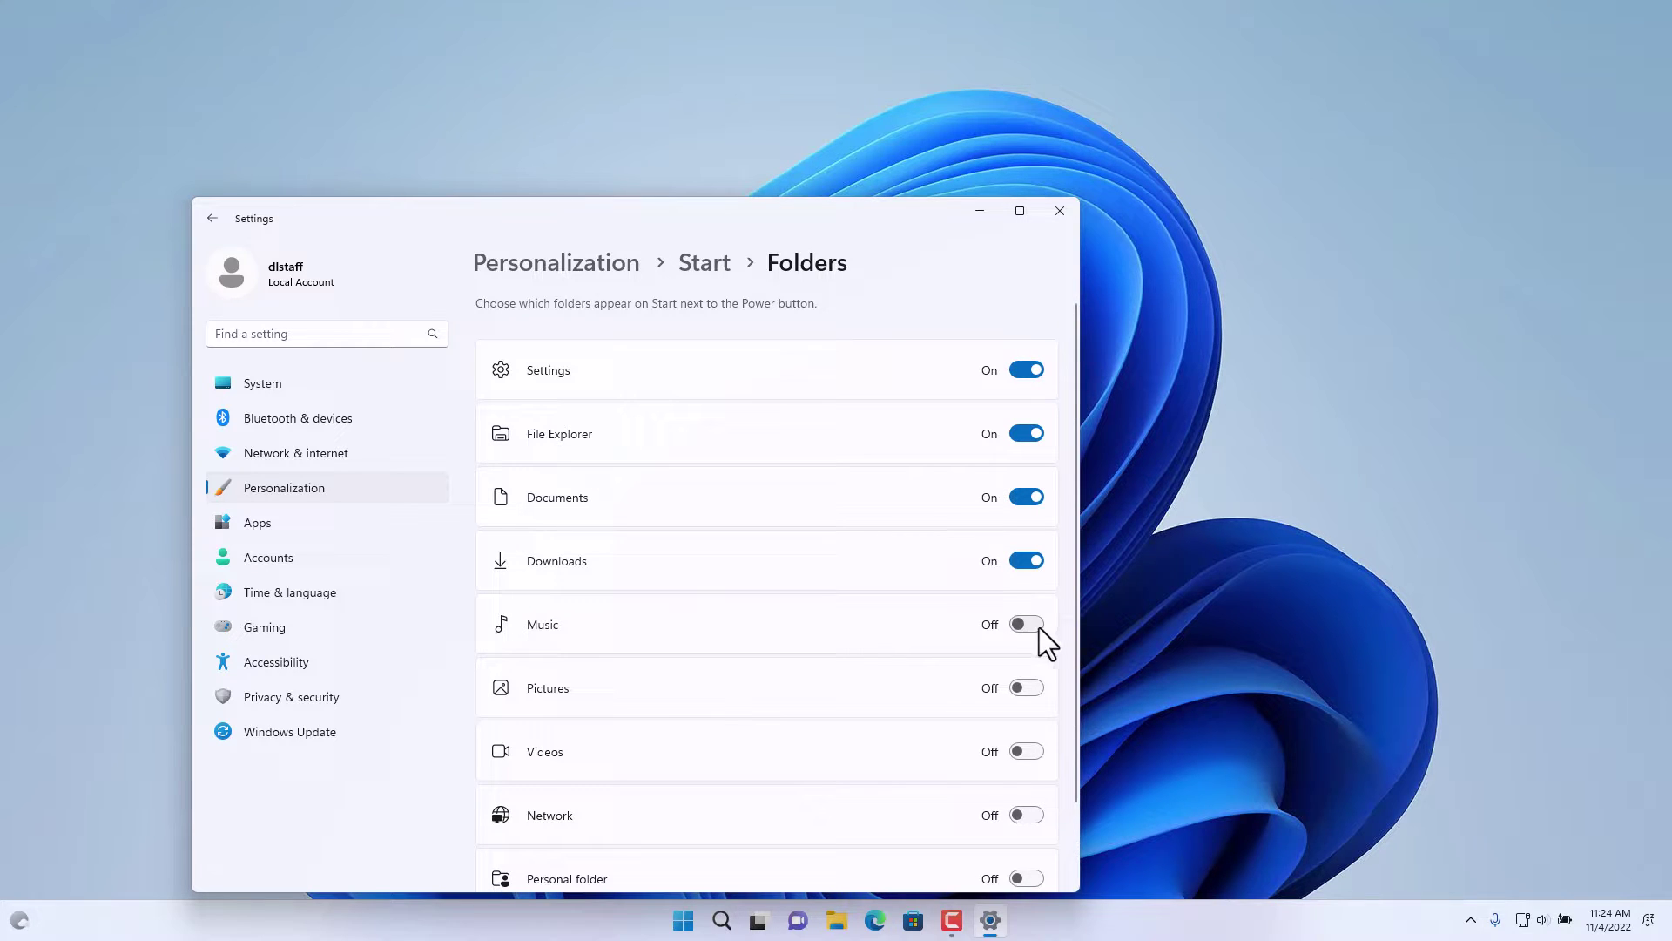
{"action": "left_click", "coordinate": [1026, 814]}
{"action": "scroll", "coordinate": [941, 776], "scroll_direction": "down", "scroll_amount": 2}
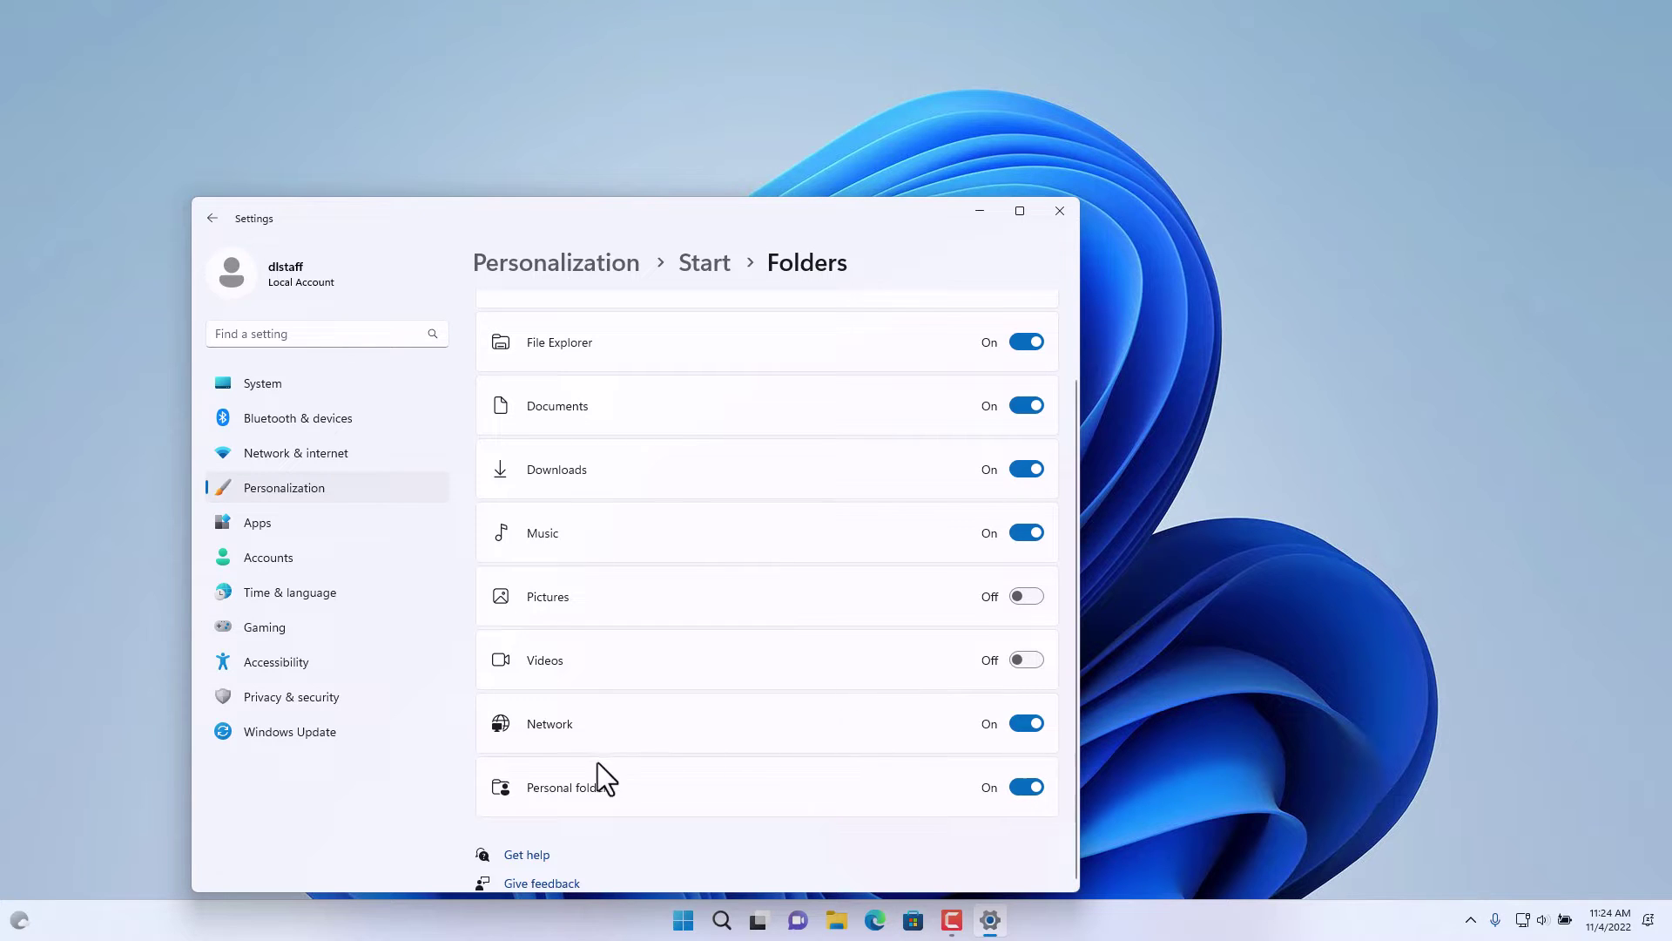
{"action": "left_click", "coordinate": [683, 923]}
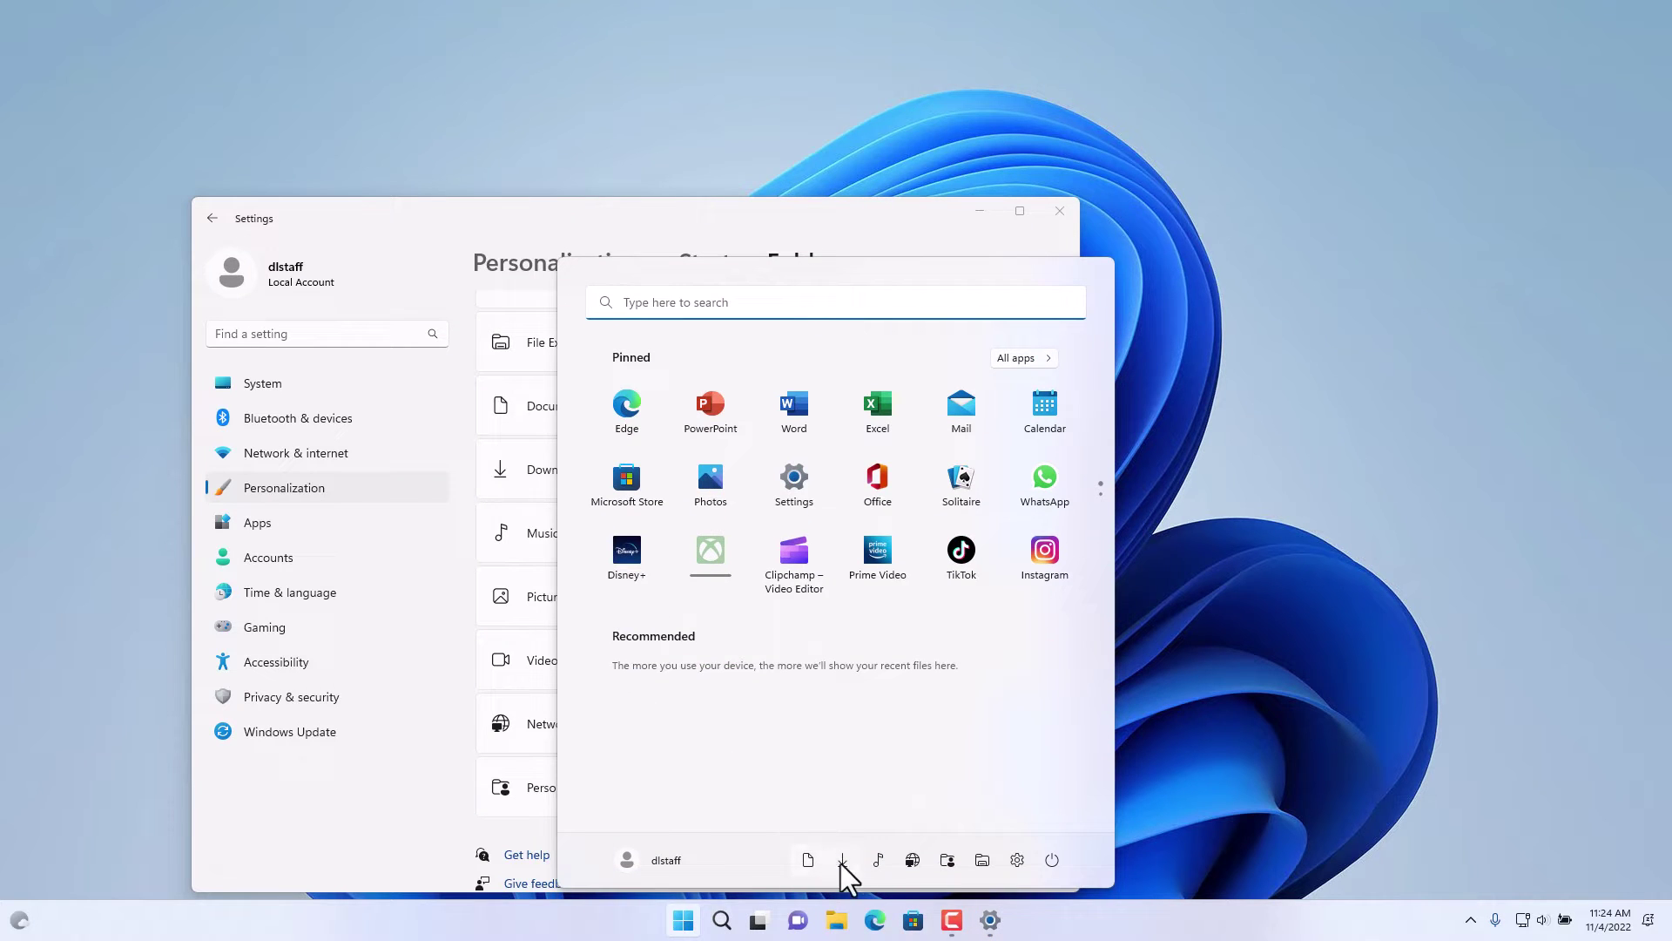